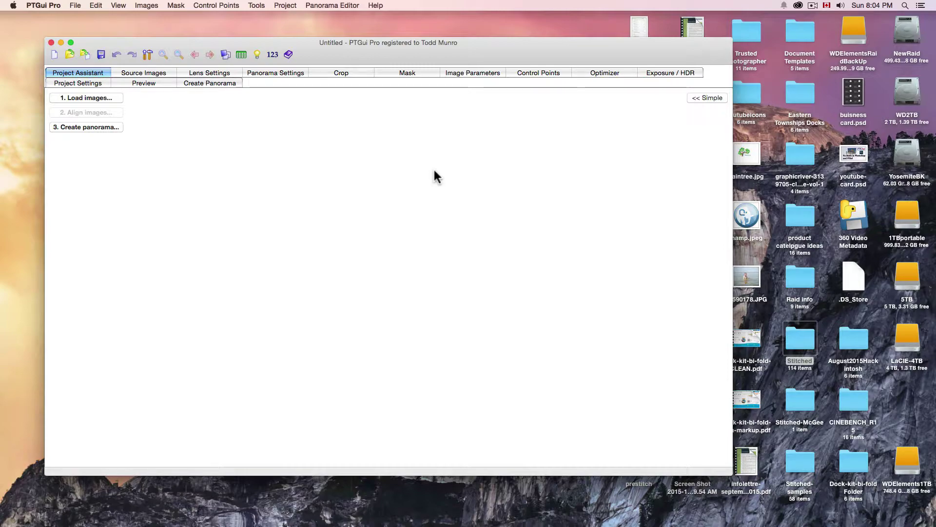
# Maximize the empty untitled PTGui Pro project window to fill the whole screen
pyautogui.doubleClick(317, 43)
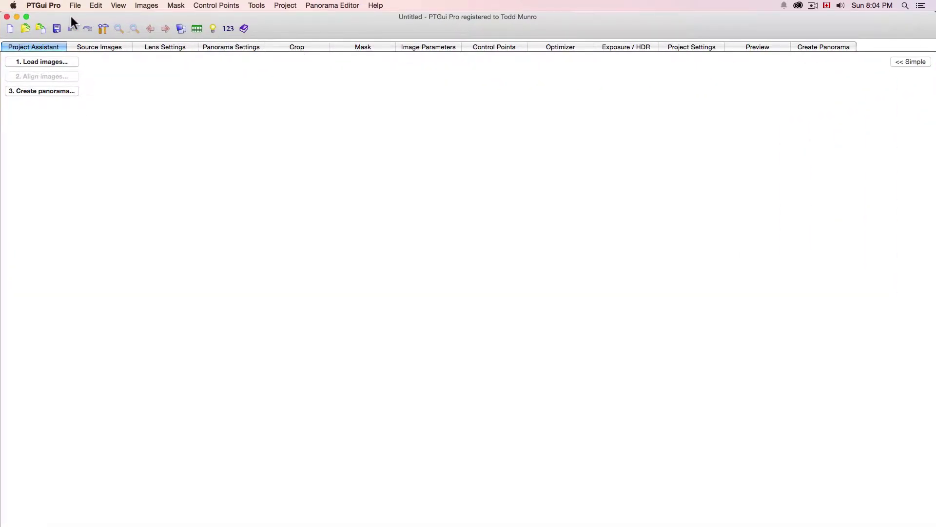
pyautogui.click(46, 5)
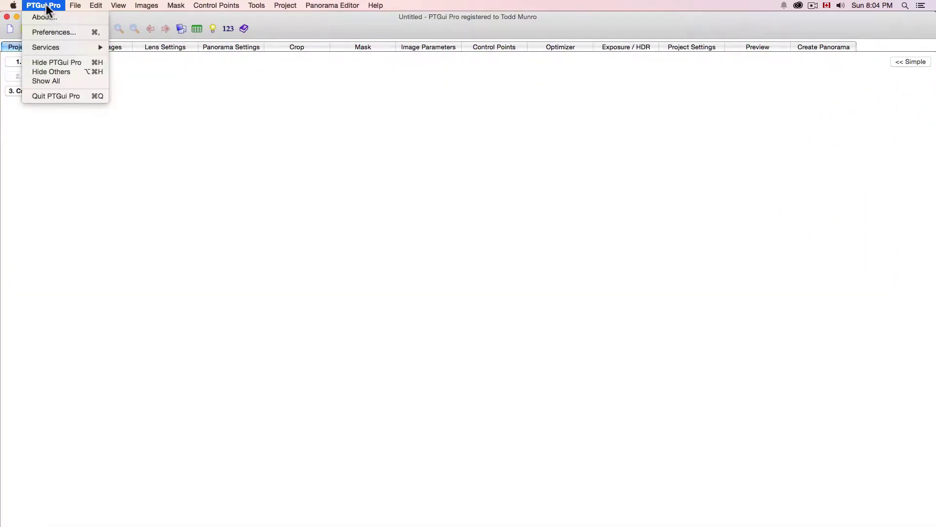
pyautogui.click(51, 33)
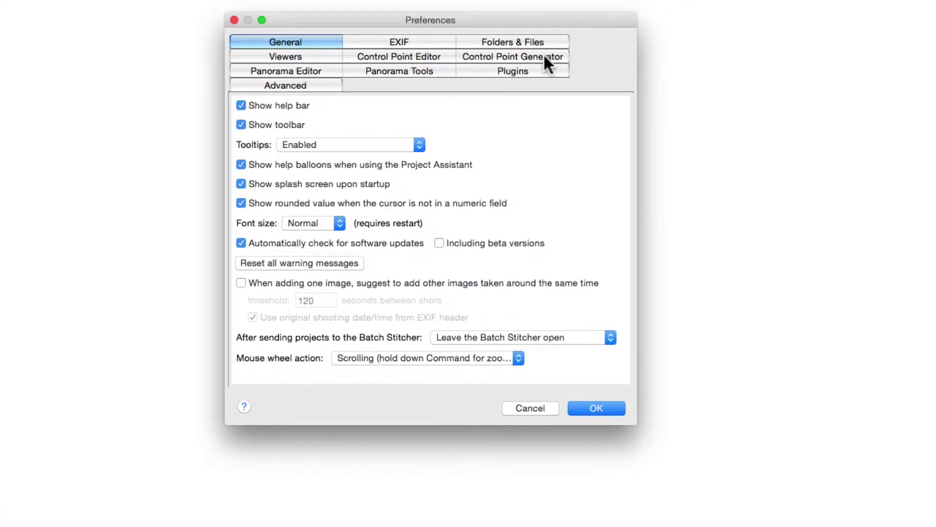
pyautogui.click(491, 58)
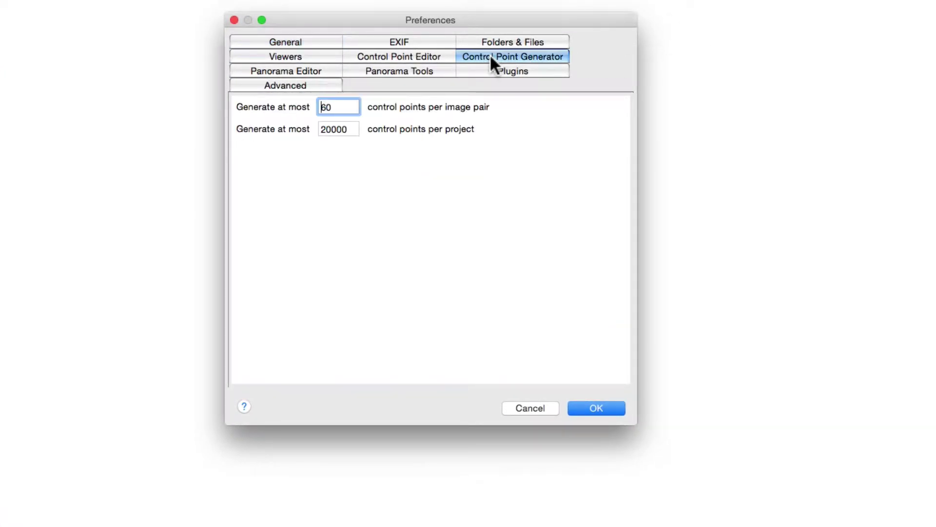
pyautogui.doubleClick(337, 106)
pyautogui.write('15')
pyautogui.moveTo(334, 107); pyautogui.dragTo(320, 112)
pyautogui.write('60')
pyautogui.moveTo(353, 130); pyautogui.dragTo(323, 130)
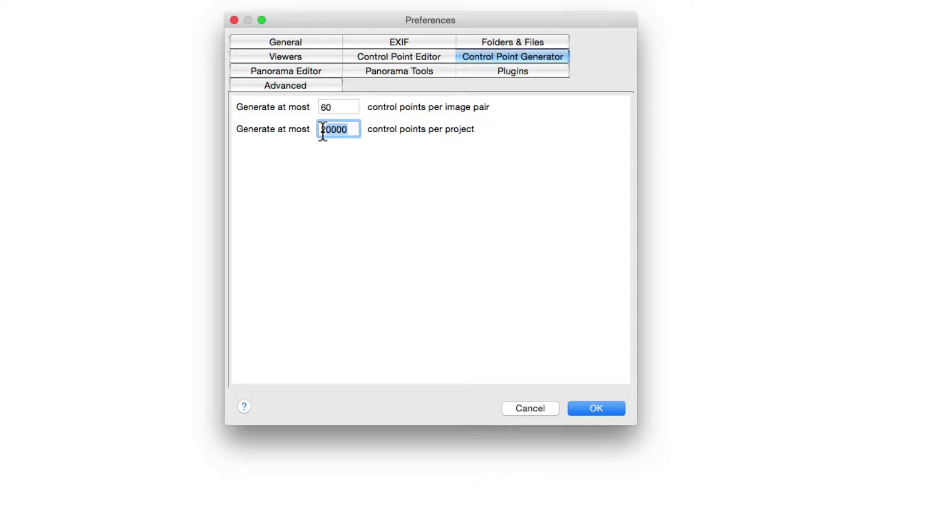
pyautogui.click(345, 129)
# Close Preferences and select photos DSC_0001 through DSC_0012 in the panos folder
pyautogui.click(597, 408)
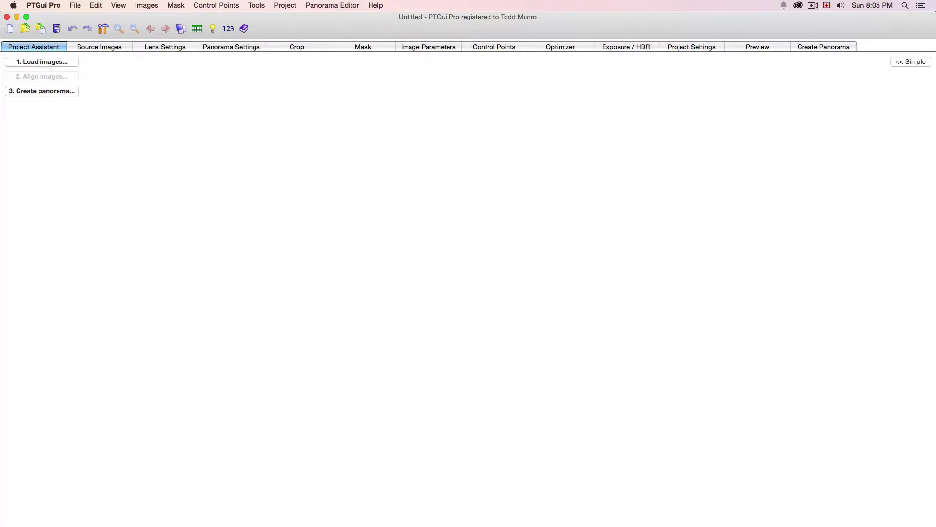
pyautogui.moveTo(543, 114); pyautogui.dragTo(378, 102)
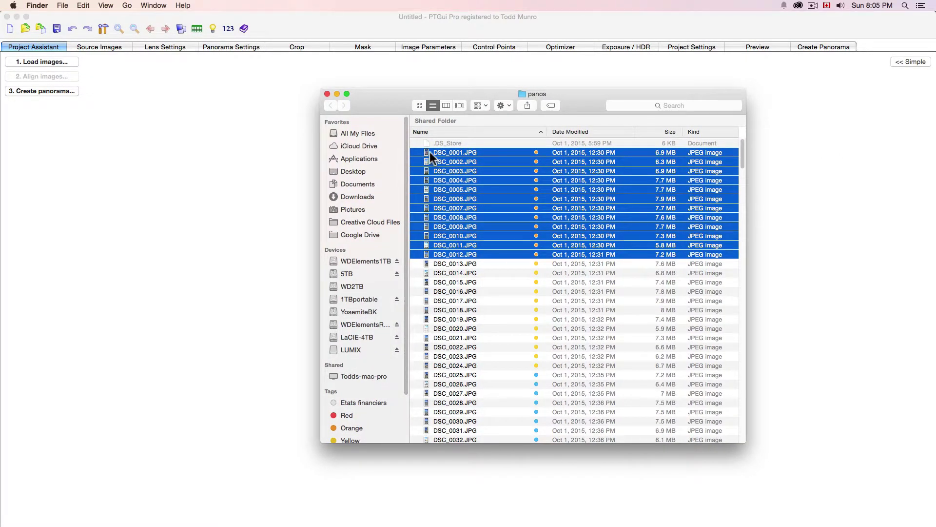
pyautogui.moveTo(429, 151); pyautogui.dragTo(201, 143)
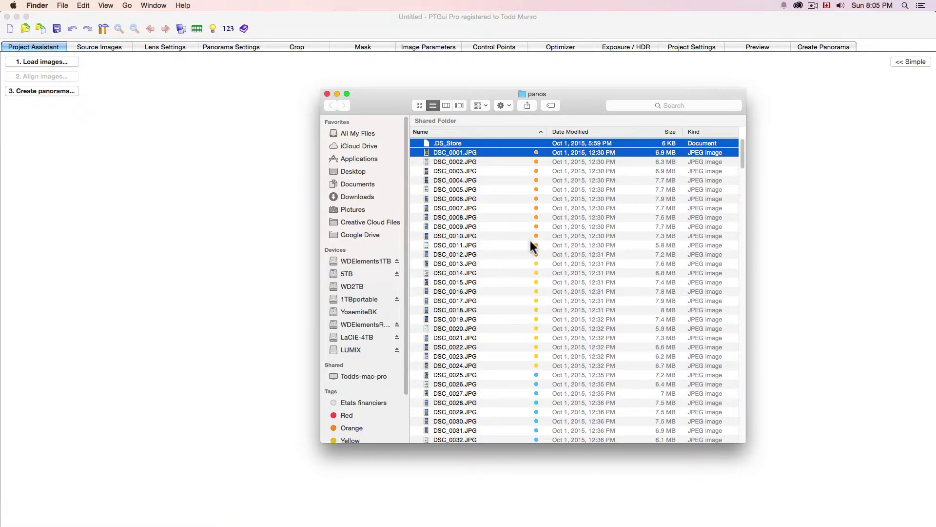
pyautogui.click(529, 254)
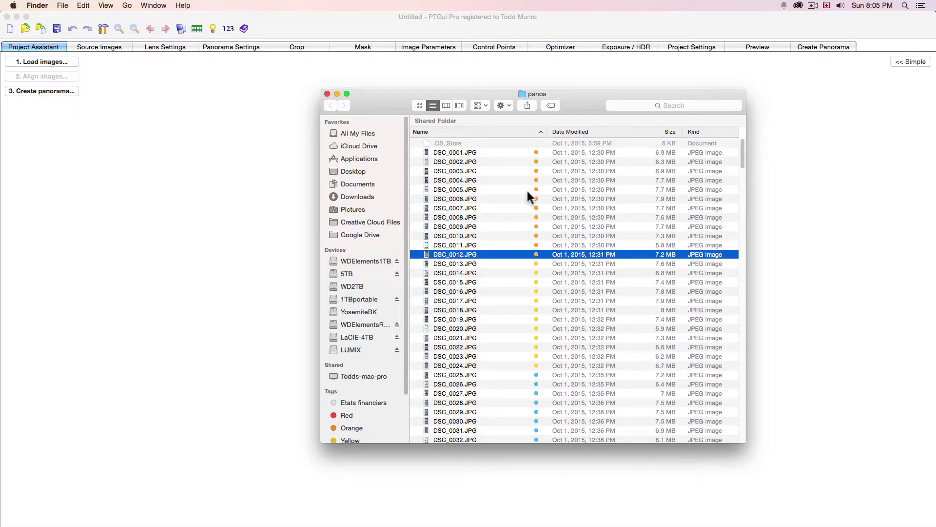
pyautogui.keyDown('shift'); pyautogui.click(523, 151); pyautogui.keyUp('shift')
# Drop the twelve photos into the project and enlarge image 0's fisheye crop circle
pyautogui.moveTo(522, 150); pyautogui.dragTo(213, 149)
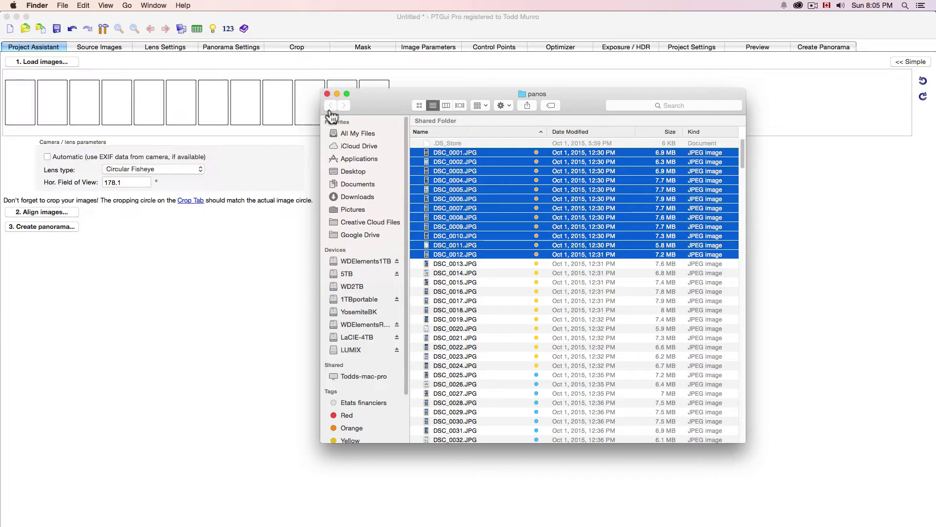
pyautogui.moveTo(379, 102); pyautogui.dragTo(932, 103)
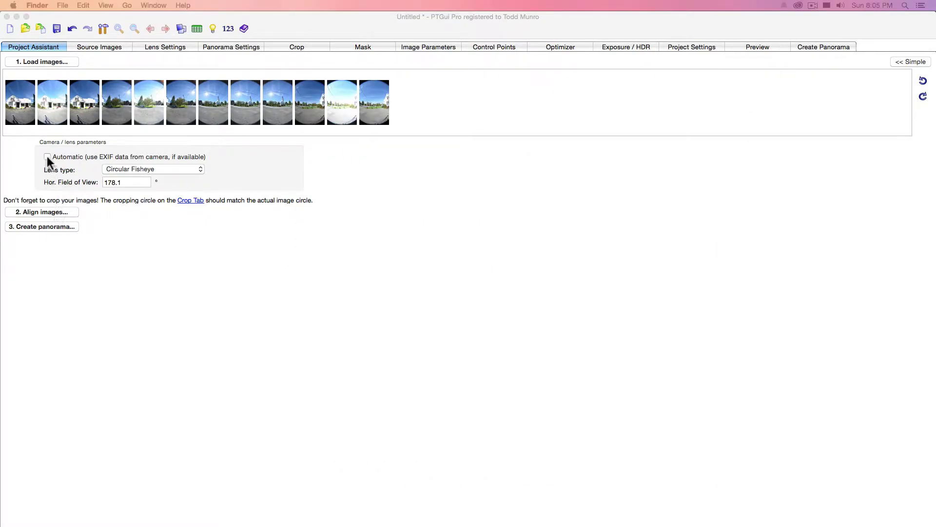
pyautogui.click(297, 47)
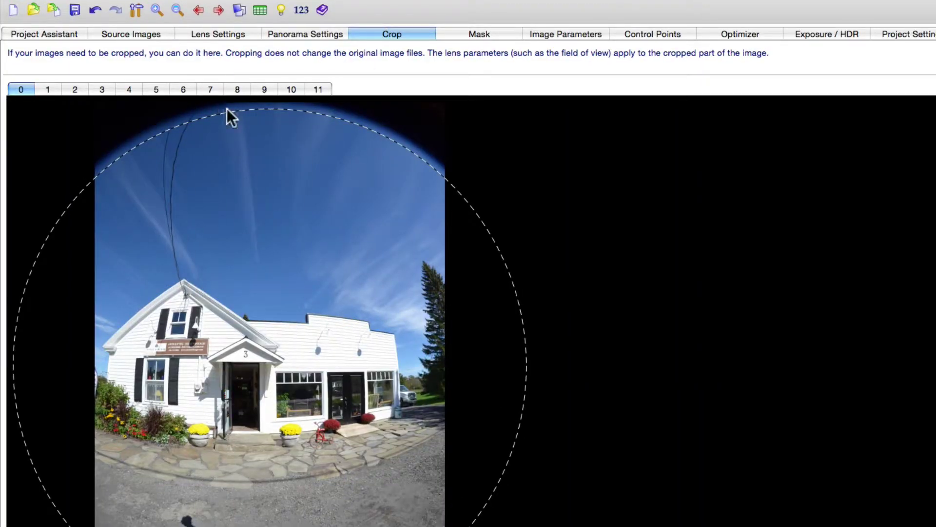
pyautogui.moveTo(228, 113); pyautogui.dragTo(227, 109)
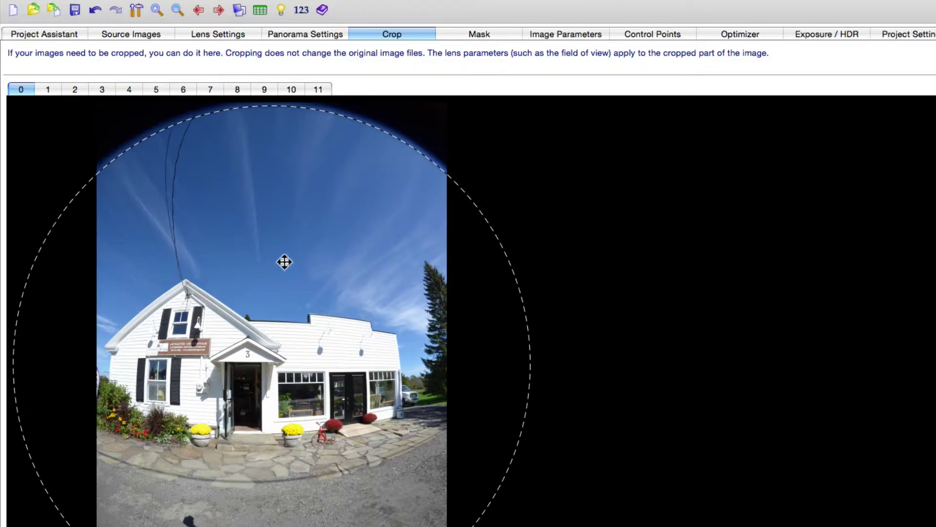
# Align the twelve images with Automatic EXIF lens settings, then straighten the 360° panorama
pyautogui.click(46, 35)
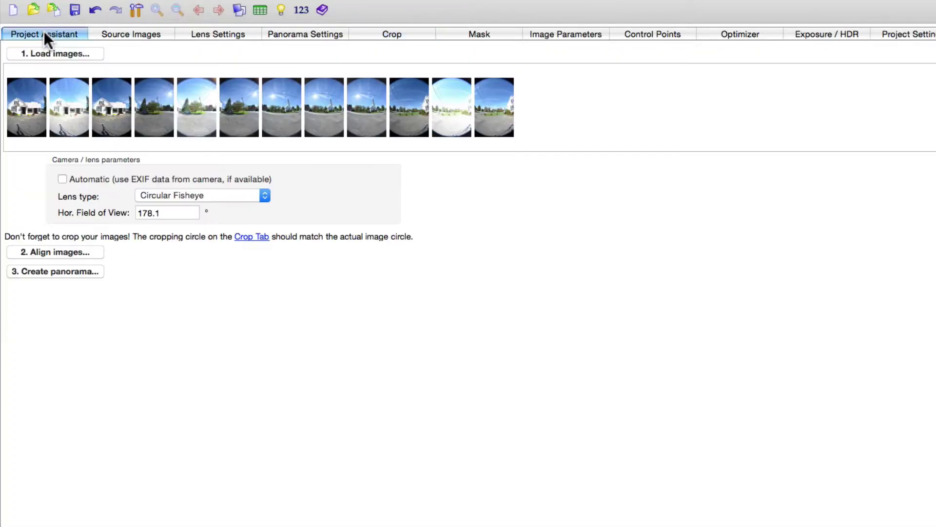
pyautogui.click(62, 179)
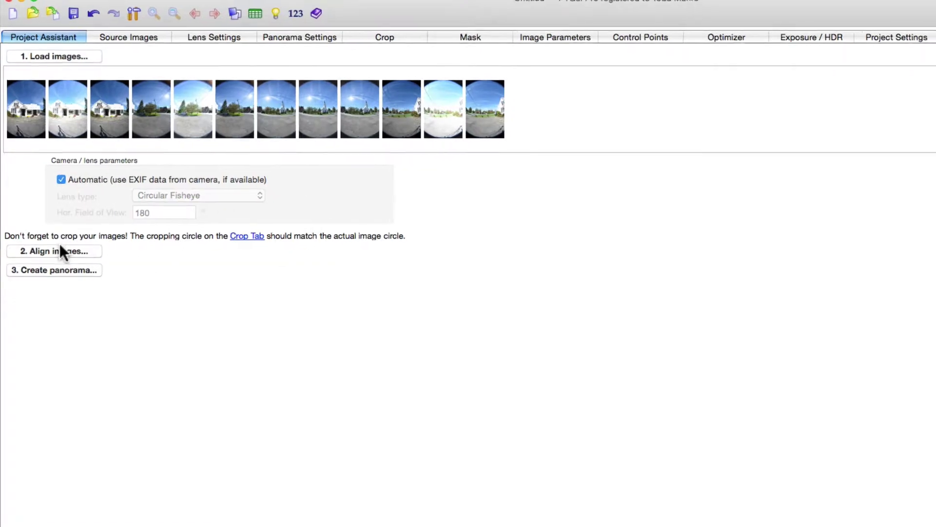
pyautogui.click(55, 182)
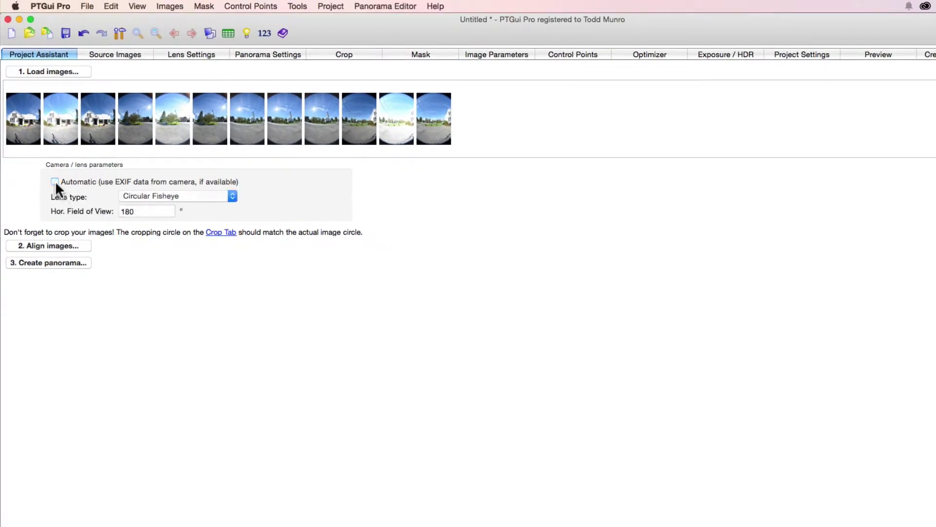
pyautogui.click(55, 181)
pyautogui.click(39, 246)
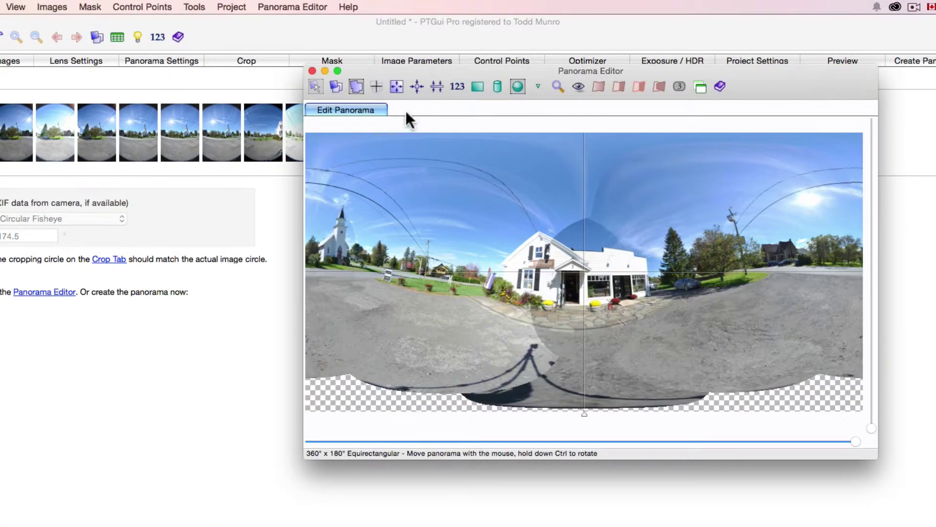
pyautogui.click(437, 85)
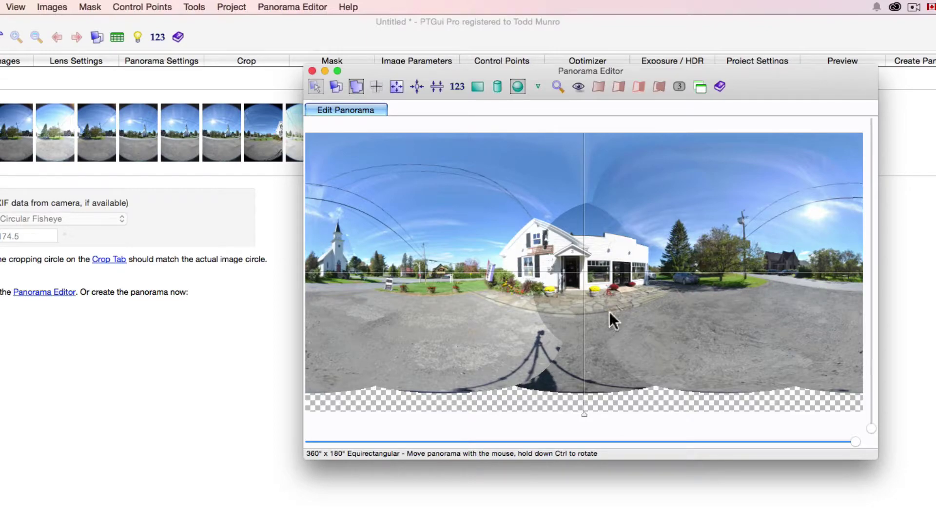
# Reset Exposure Fusion settings to defaults, set target brightness 0.46 and sigma 0.17, and apply
pyautogui.click(112, 336)
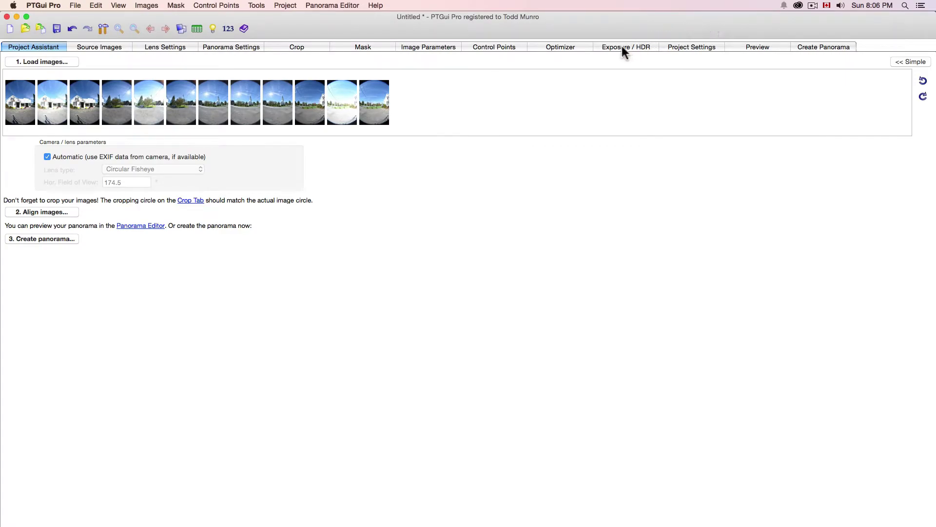
pyautogui.click(622, 46)
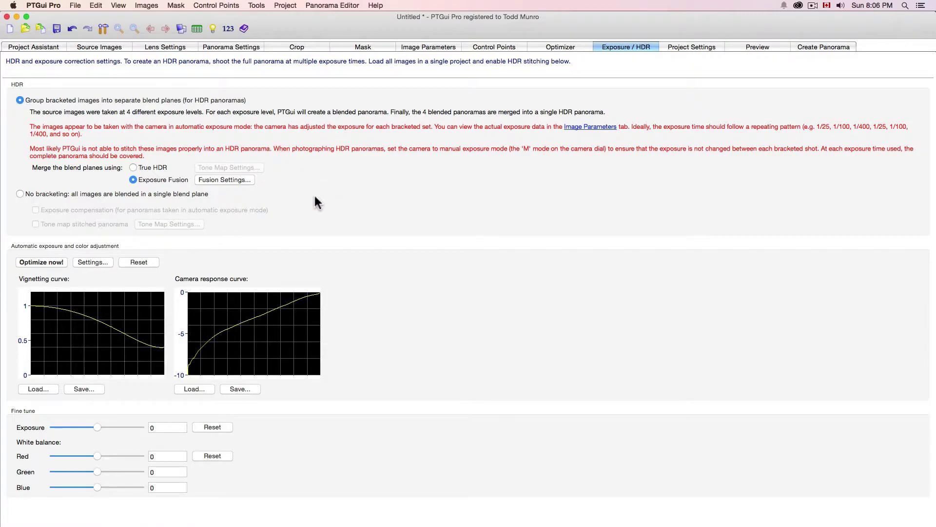
pyautogui.click(222, 180)
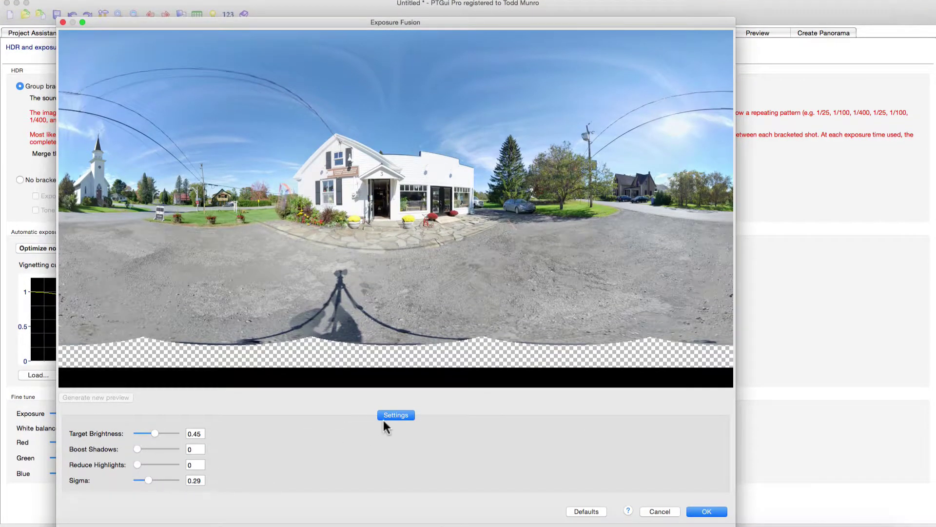
pyautogui.click(585, 512)
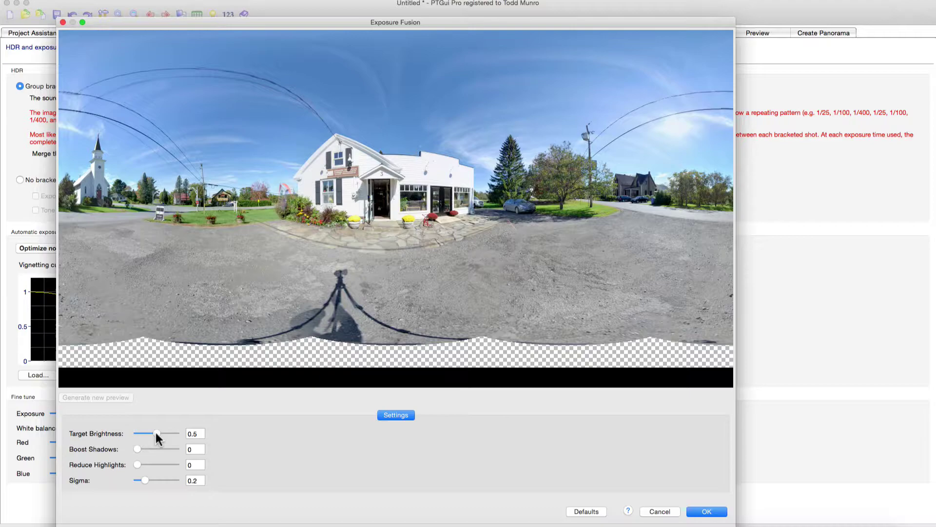
pyautogui.moveTo(156, 433); pyautogui.dragTo(155, 433)
pyautogui.moveTo(142, 479); pyautogui.dragTo(141, 482)
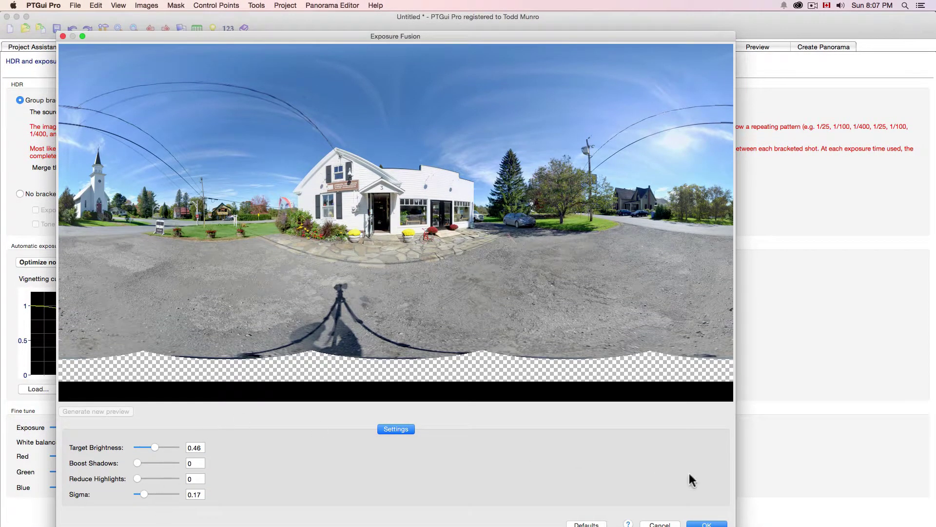
pyautogui.click(706, 524)
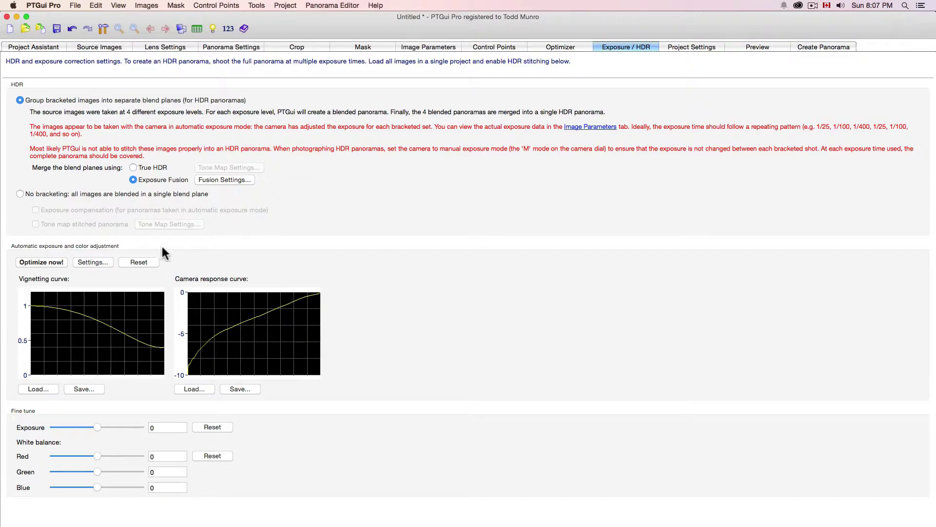
# Optimize exposure and vignetting, then run the optimizer and accept the 0.589652 average control-point distance
pyautogui.click(38, 260)
pyautogui.click(554, 46)
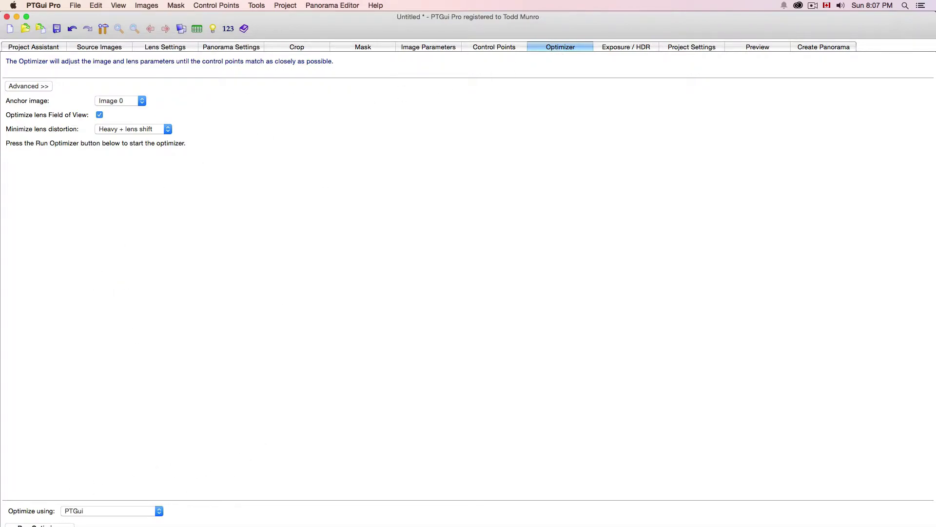
pyautogui.click(39, 525)
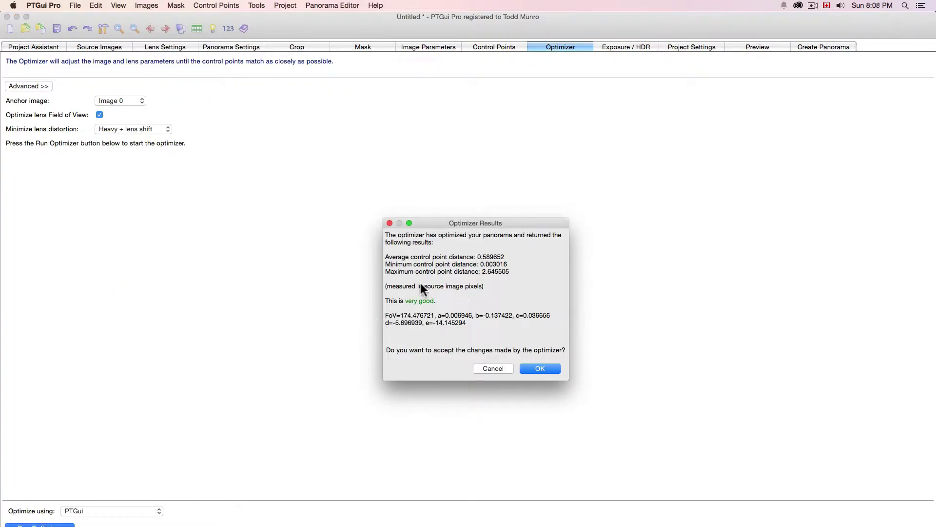
pyautogui.click(539, 369)
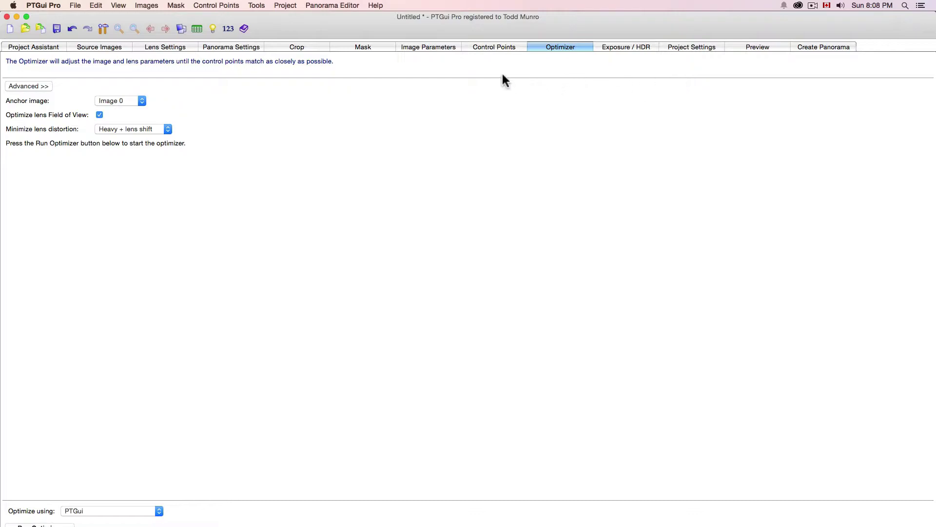
# Check the image 0–1 control points, then generate a 2132×1066 preview in PTGui Viewer
pyautogui.click(487, 46)
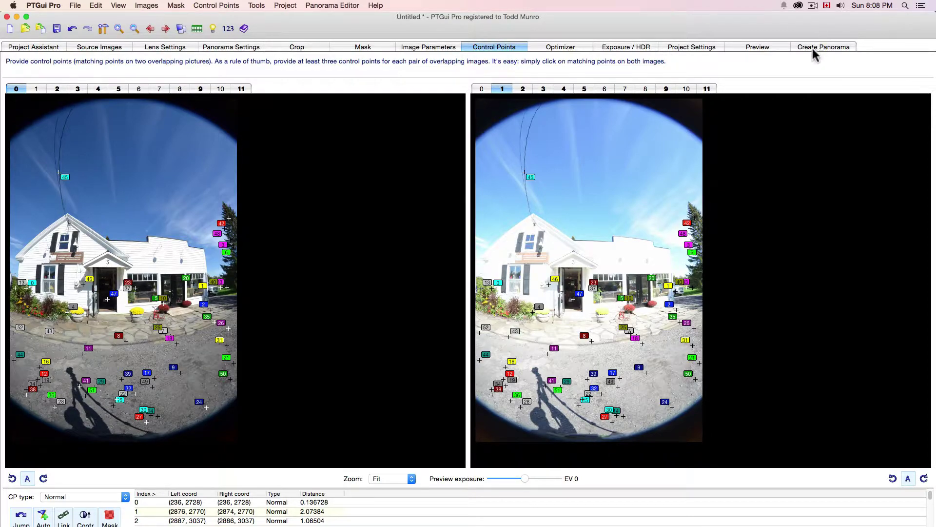
pyautogui.click(754, 47)
pyautogui.click(80, 118)
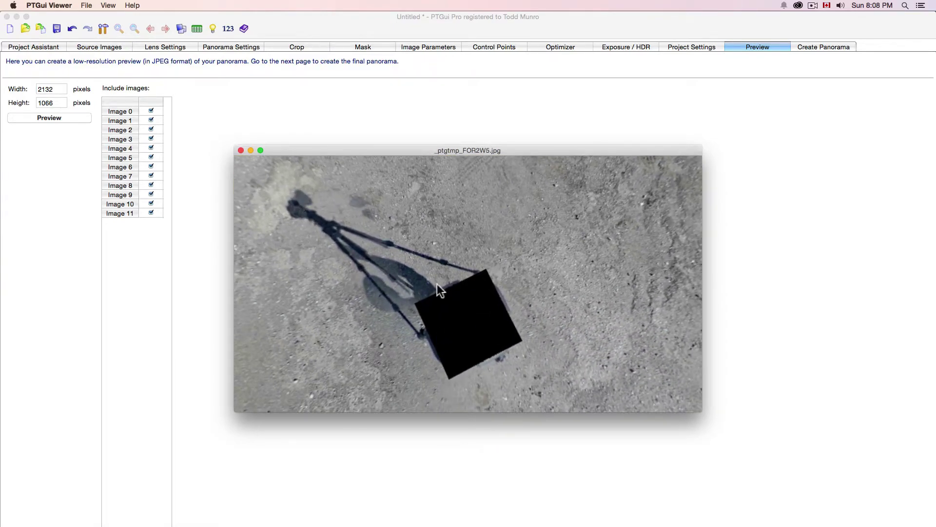
# Tilt the preview up from the tripod shadow and pan left to the white shop front
pyautogui.moveTo(402, 218)
pyautogui.mouseDown()
pyautogui.moveTo(411, 165)
pyautogui.moveTo(391, 212)
pyautogui.mouseUp()
pyautogui.moveTo(349, 235); pyautogui.dragTo(294, 250)
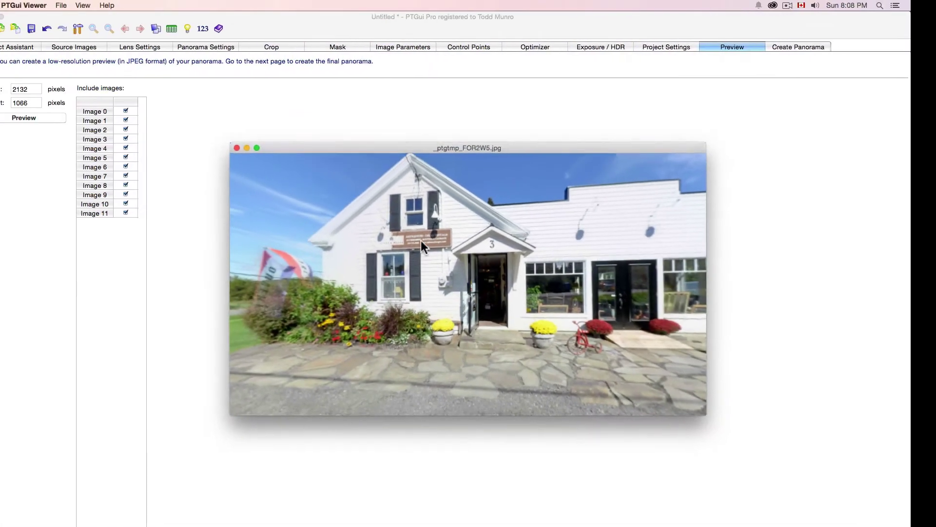
# Back in PTGui Pro, review the Exposure Fusion settings and show the 9752×4876 JPEG output settings
pyautogui.click(713, 100)
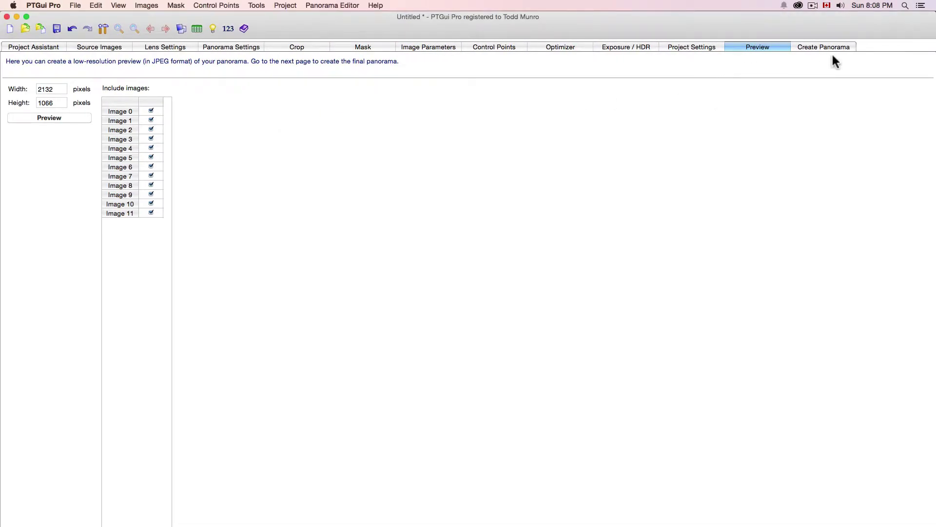
pyautogui.click(620, 48)
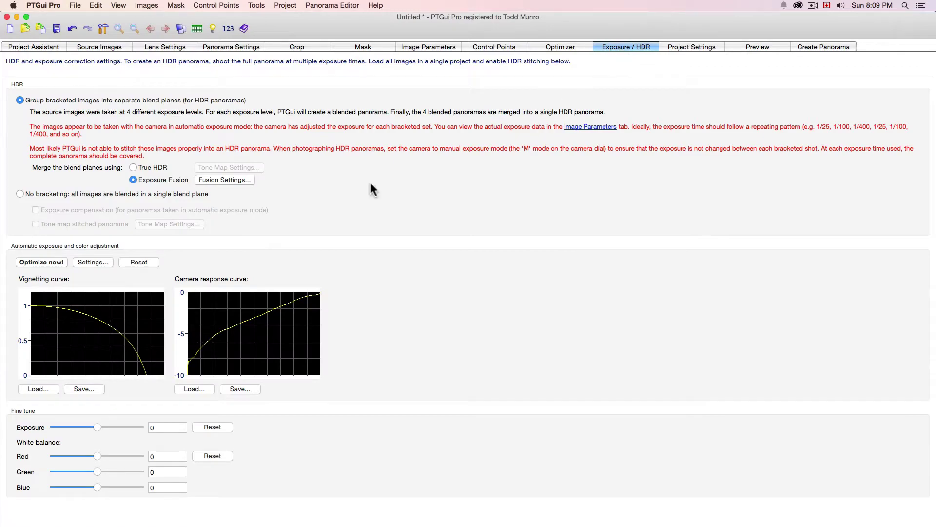
pyautogui.click(210, 181)
pyautogui.click(821, 47)
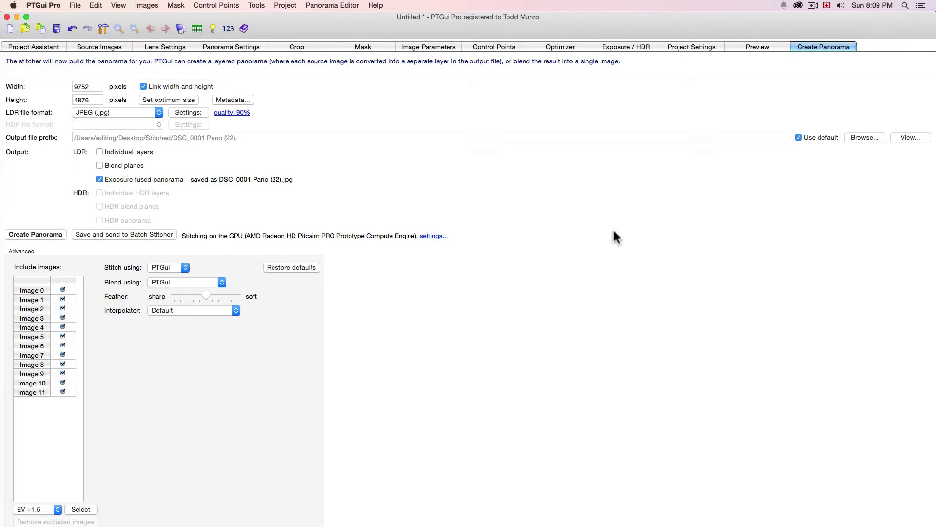
# Enter a pitch of -90 in Numerical Transform and preview the orientation in the Panorama Editor
pyautogui.click(257, 6)
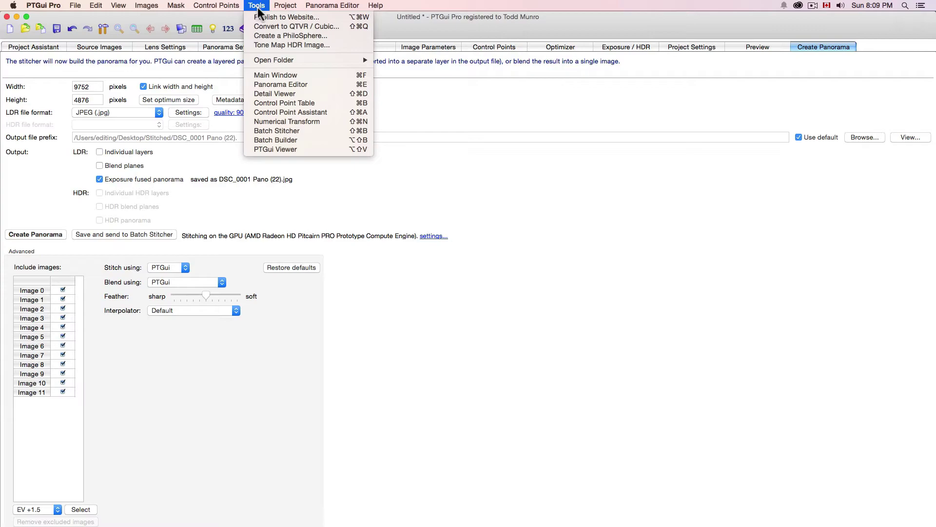
pyautogui.click(286, 122)
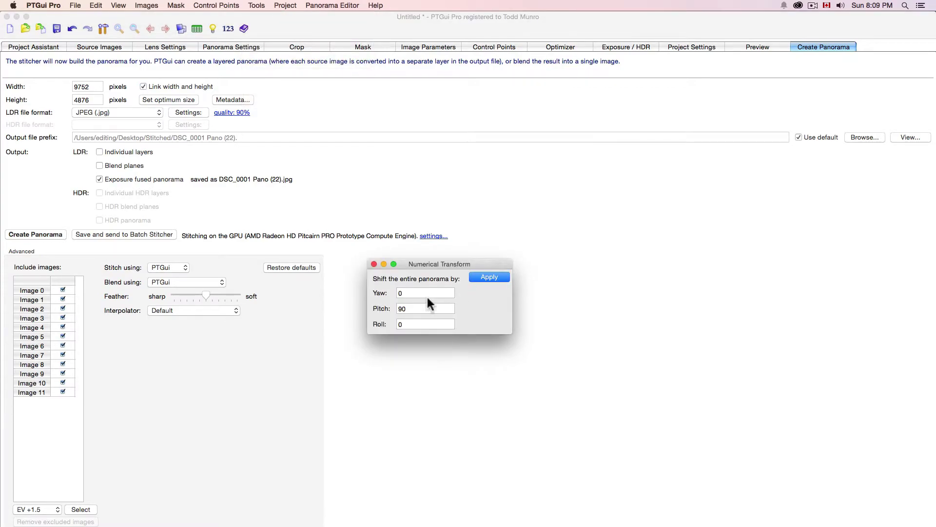
pyautogui.doubleClick(404, 309)
pyautogui.write('90')
pyautogui.moveTo(405, 308); pyautogui.dragTo(397, 310)
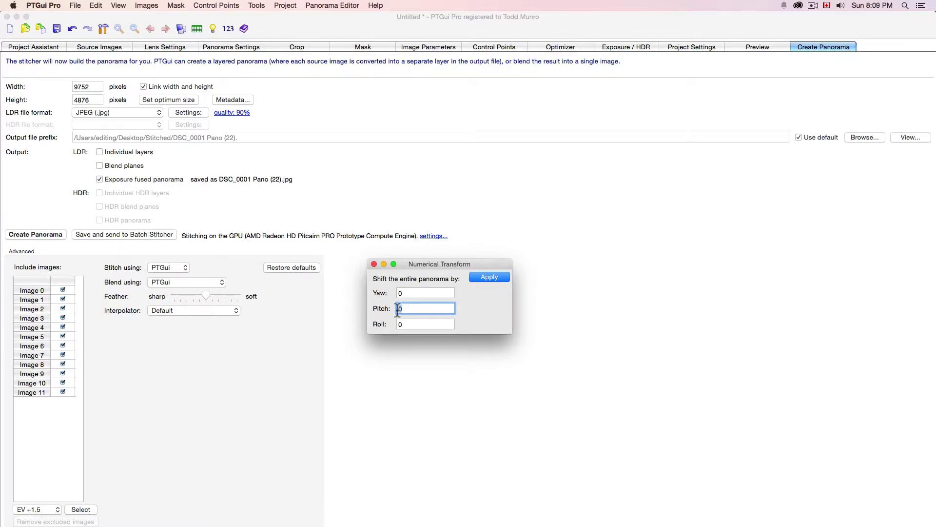
pyautogui.write('-9')
pyautogui.click(256, 6)
pyautogui.click(278, 85)
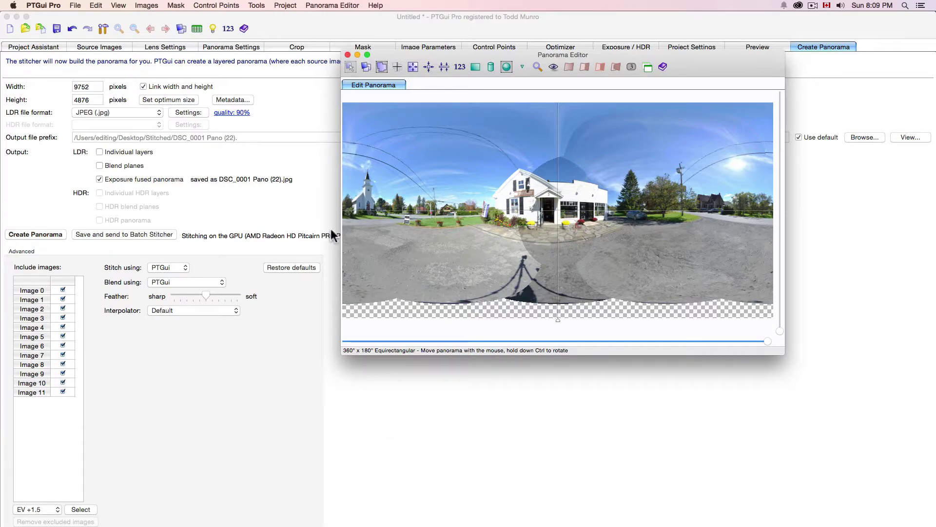
pyautogui.click(308, 210)
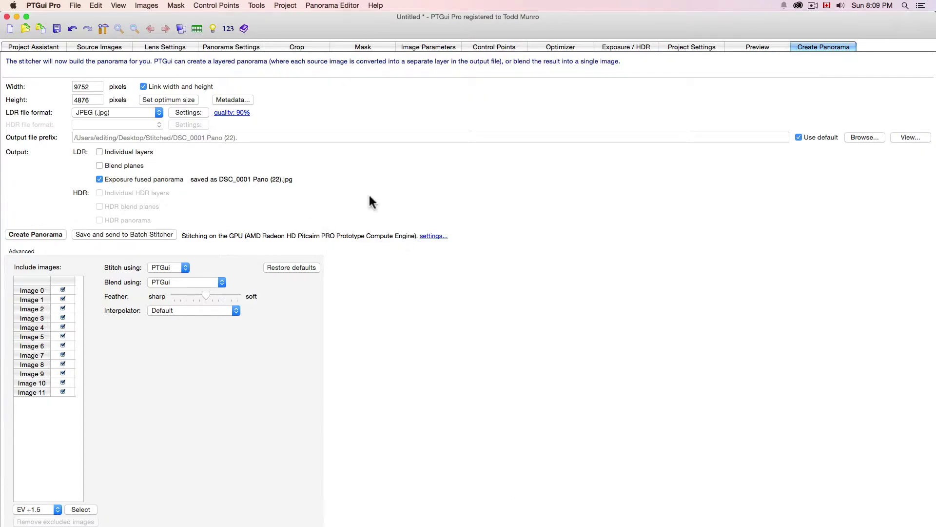
# Apply the -90 pitch shift and confirm the ground and patched square sit at the panorama's centre
pyautogui.click(256, 5)
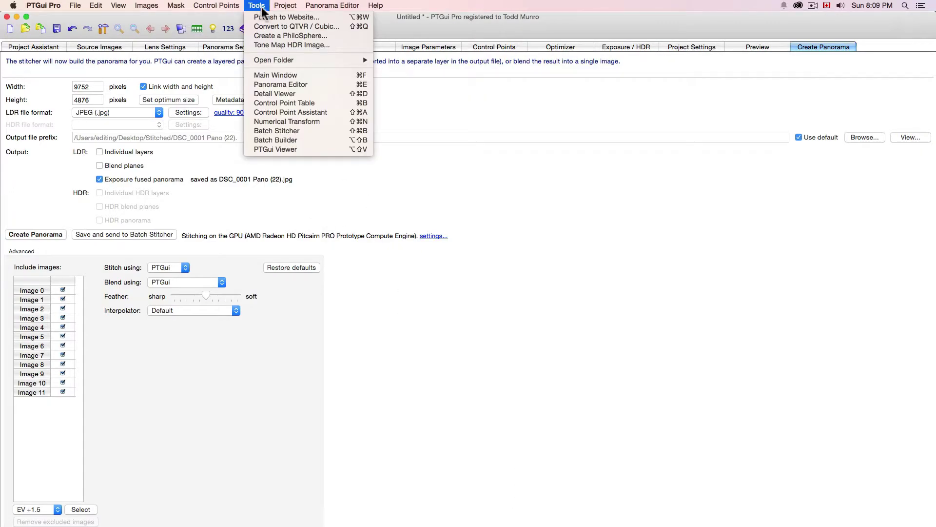
pyautogui.click(280, 121)
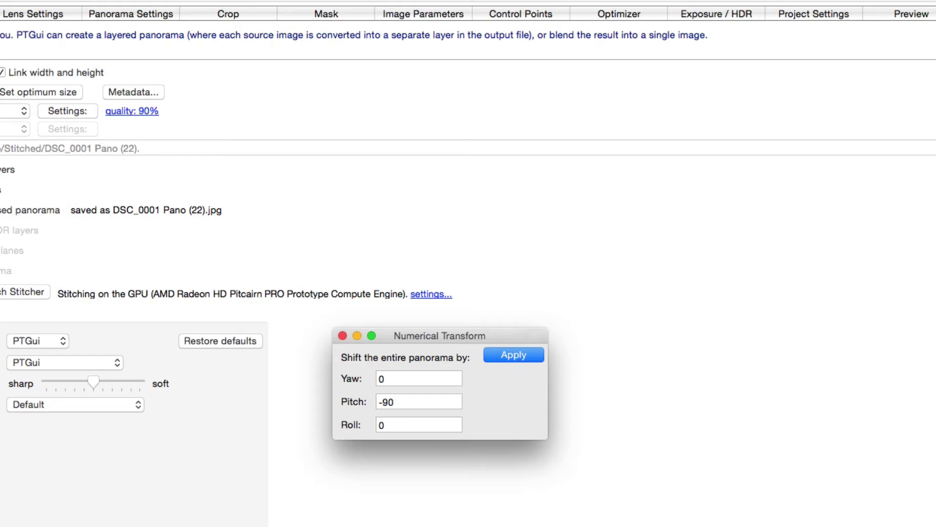
pyautogui.click(166, 1)
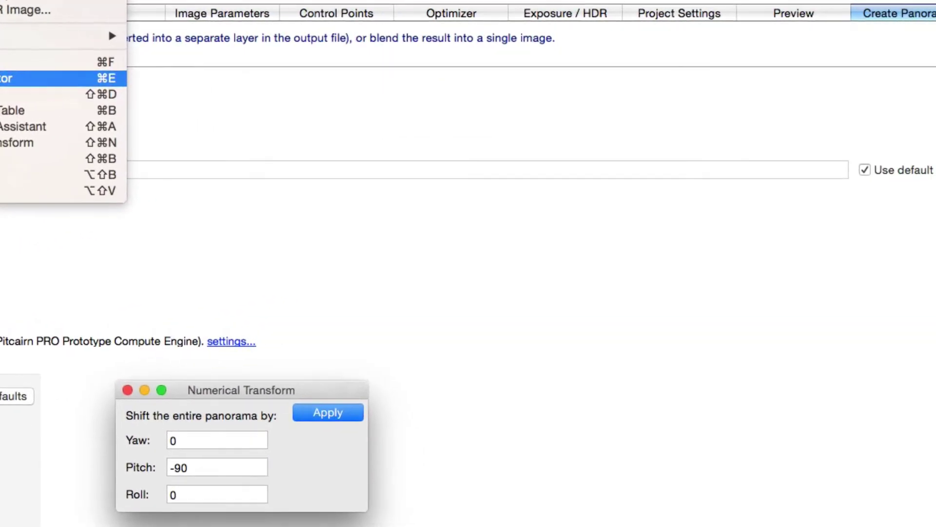
pyautogui.click(203, 73)
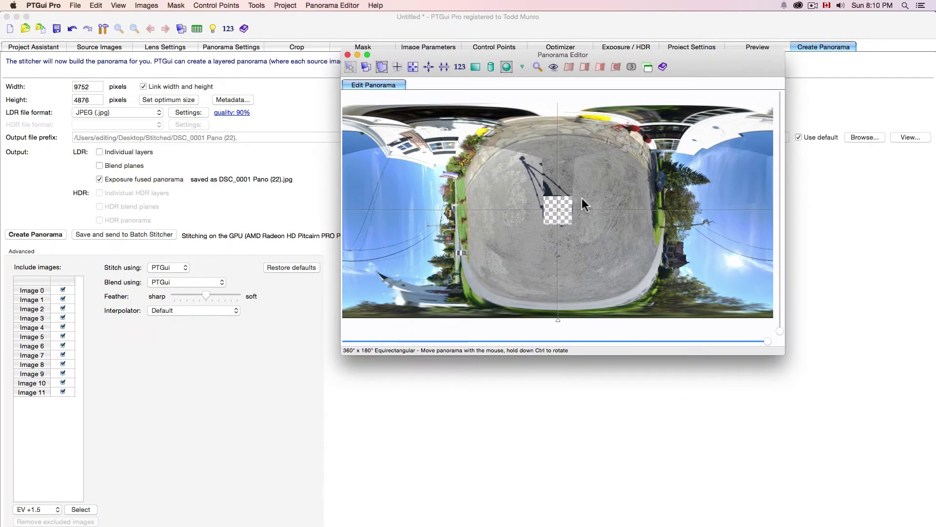
pyautogui.click(328, 113)
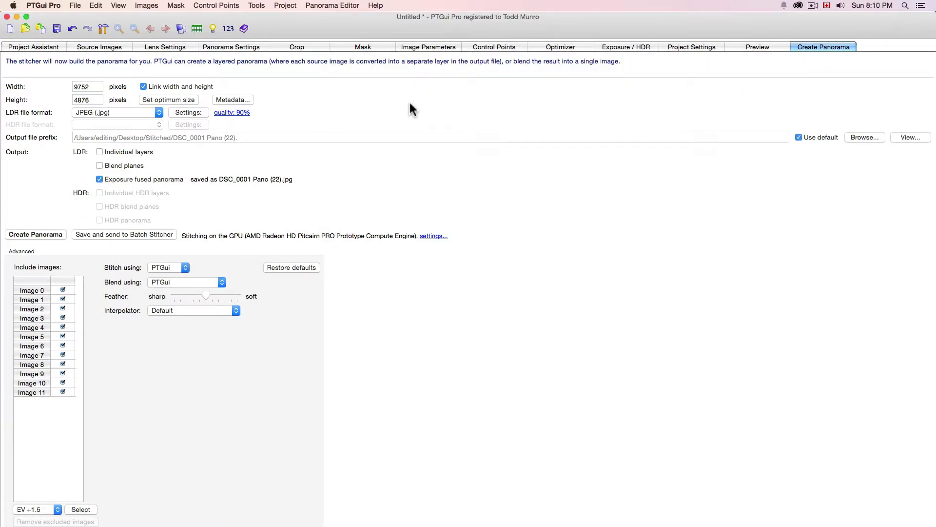
# Set the output format to TIFF and stitch, overwriting DSC_0001 Pano (22).tif
pyautogui.click(159, 112)
pyautogui.click(149, 119)
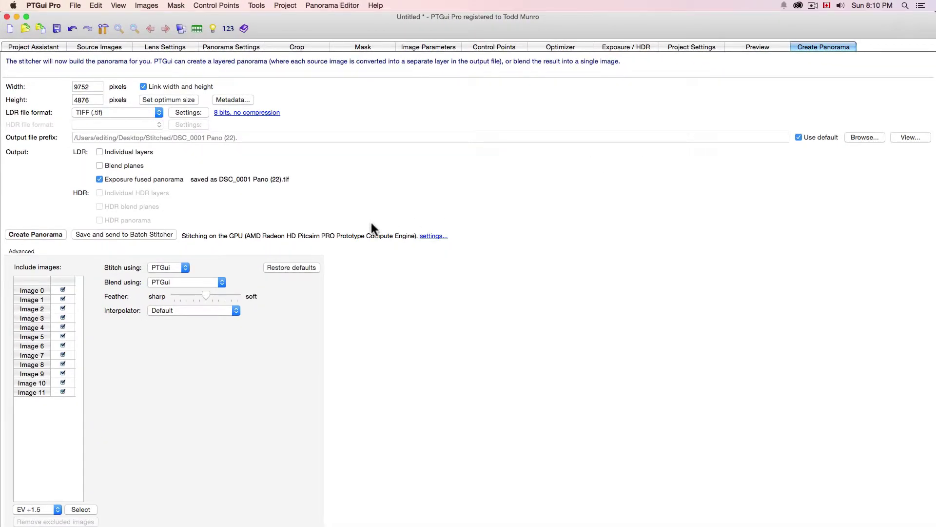
pyautogui.click(30, 235)
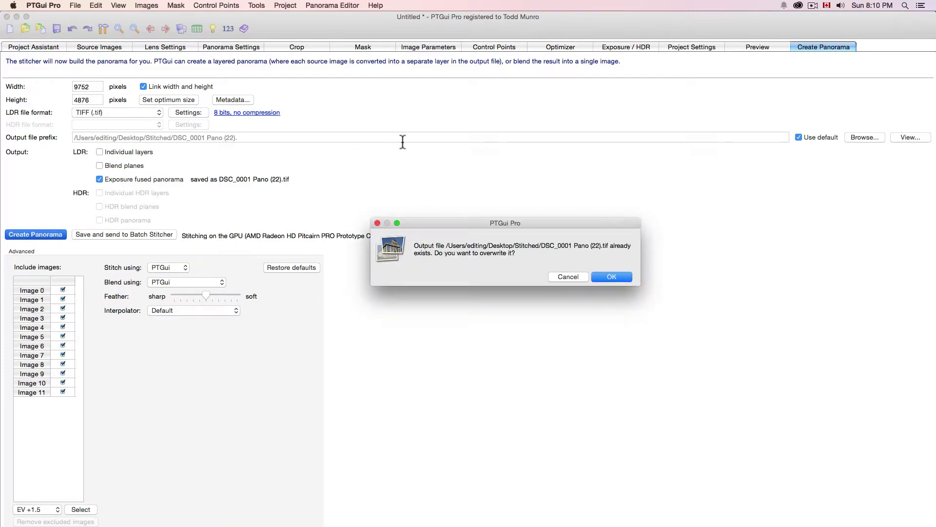
pyautogui.click(615, 278)
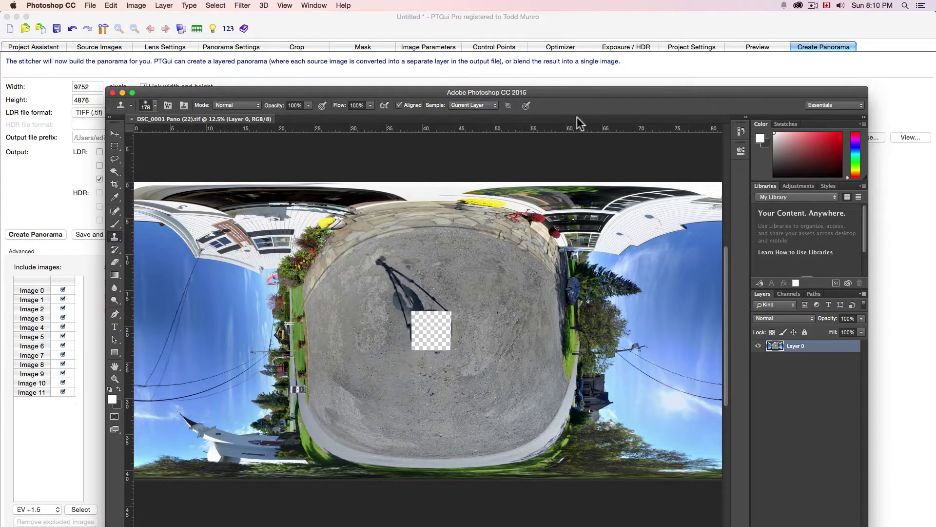
# Zoom in on the gravel beside the parked car and set the Clone Stamp brush to 92 px
pyautogui.moveTo(543, 92); pyautogui.dragTo(504, 44)
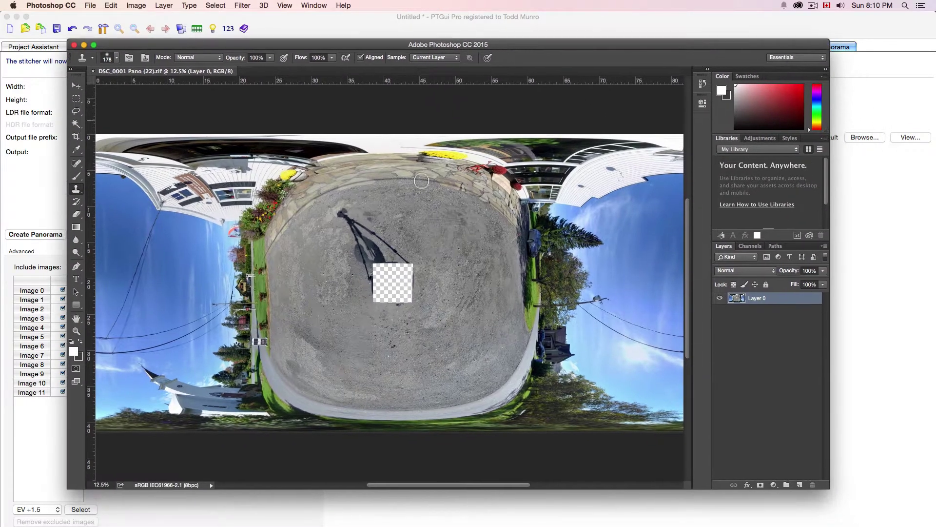
pyautogui.scroll(3, 341, 321)
pyautogui.scroll(1, 341, 320)
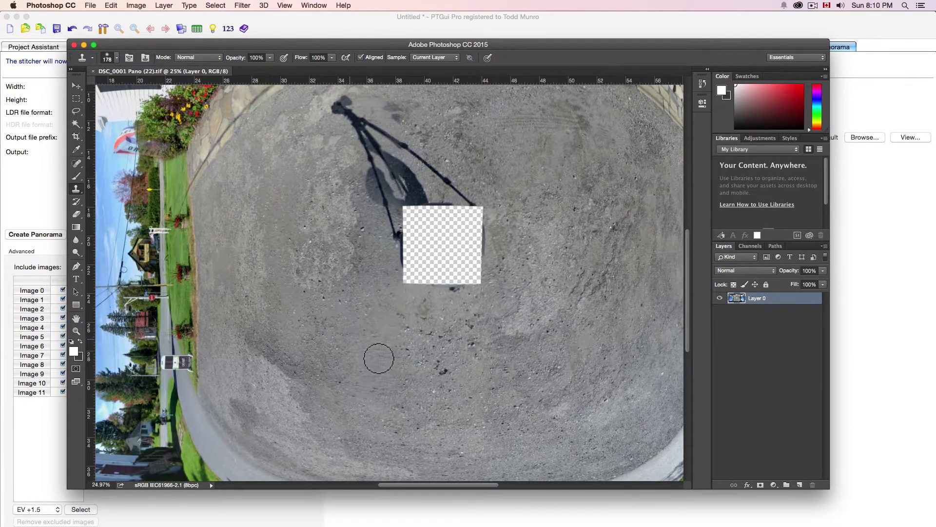
pyautogui.hscroll(1, 404, 425)
pyautogui.moveTo(429, 489); pyautogui.dragTo(485, 486)
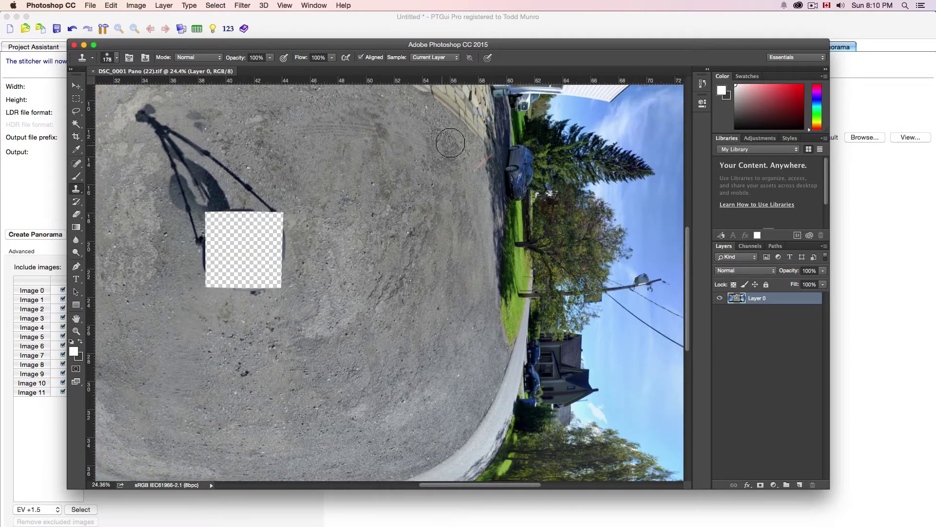
pyautogui.scroll(-2, 484, 152)
pyautogui.scroll(1, 476, 166)
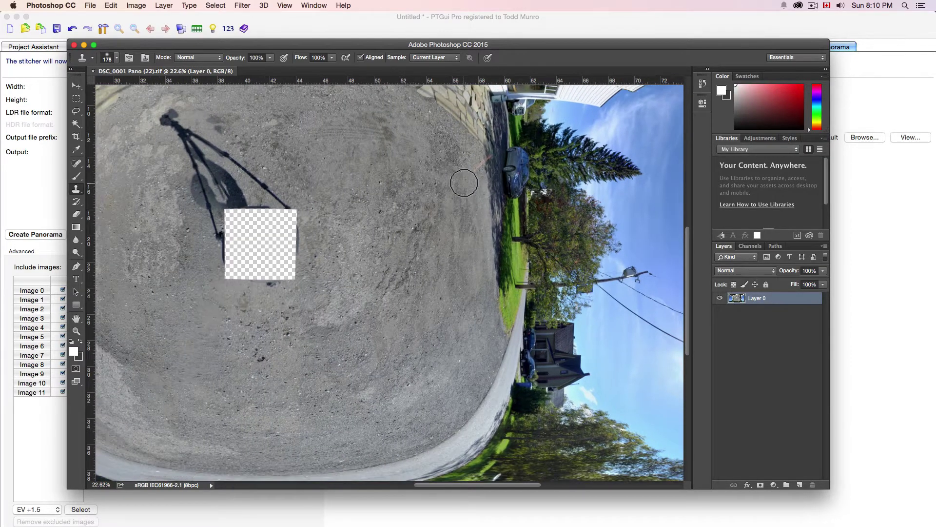
pyautogui.scroll(2, 464, 182)
pyautogui.scroll(1, 464, 183)
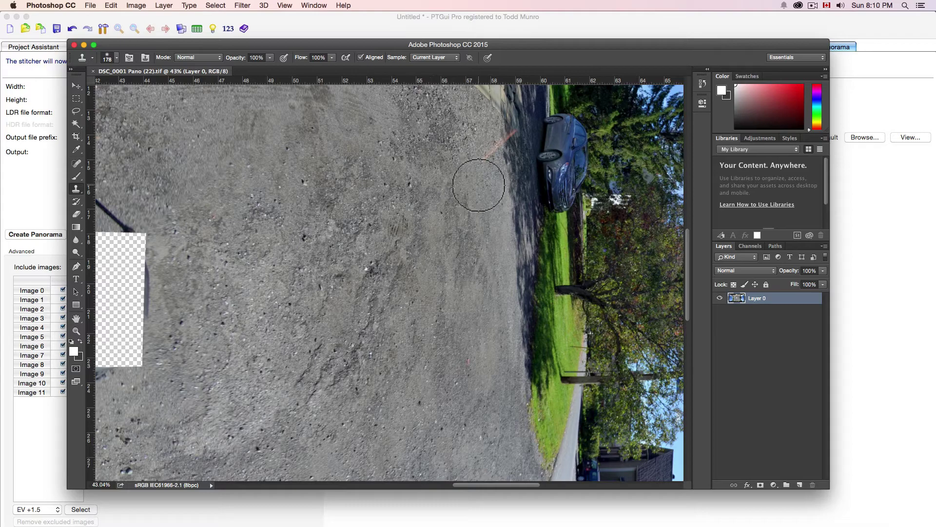
pyautogui.click(116, 56)
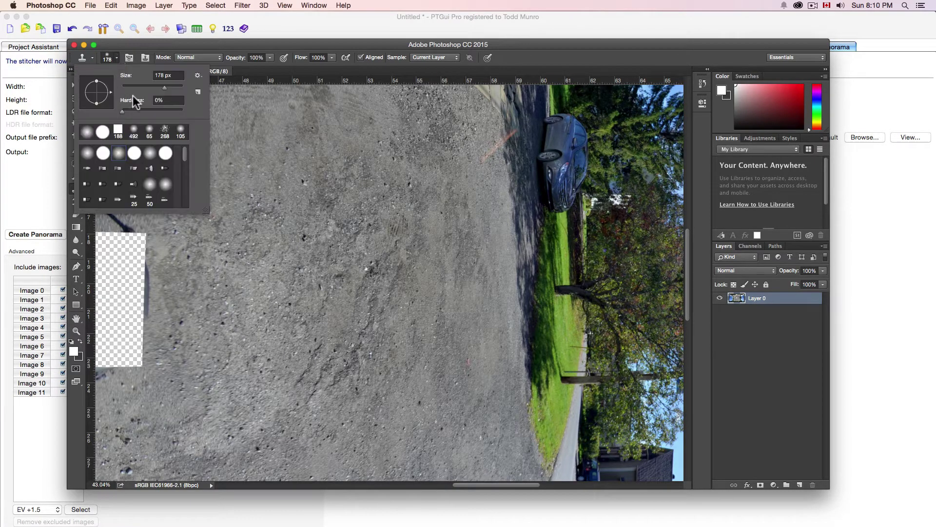
pyautogui.moveTo(157, 86); pyautogui.dragTo(151, 87)
pyautogui.click(177, 45)
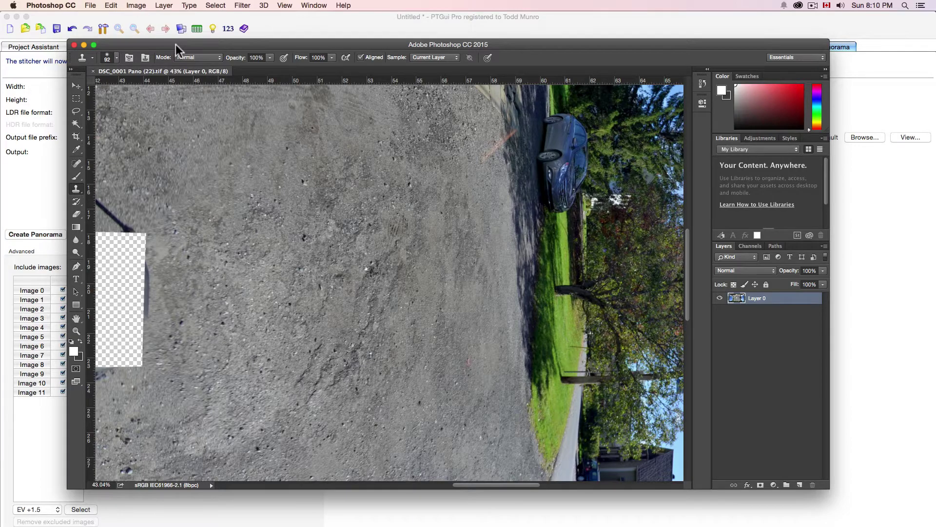
# Sample clean gravel and clone it over the red streak beside the car
pyautogui.keyDown('alt'); pyautogui.click(489, 177); pyautogui.keyUp('alt')
pyautogui.keyDown('alt'); pyautogui.click(488, 178); pyautogui.keyUp('alt')
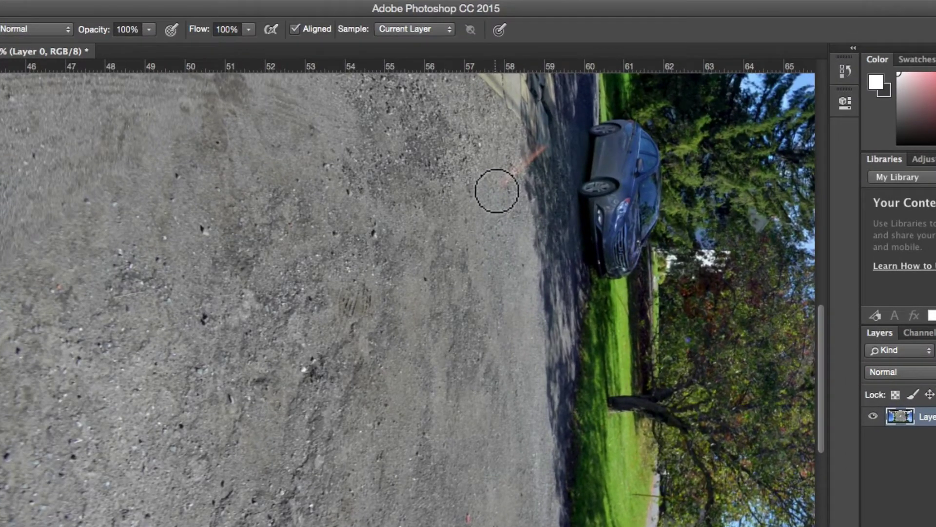
pyautogui.moveTo(493, 184); pyautogui.dragTo(505, 165)
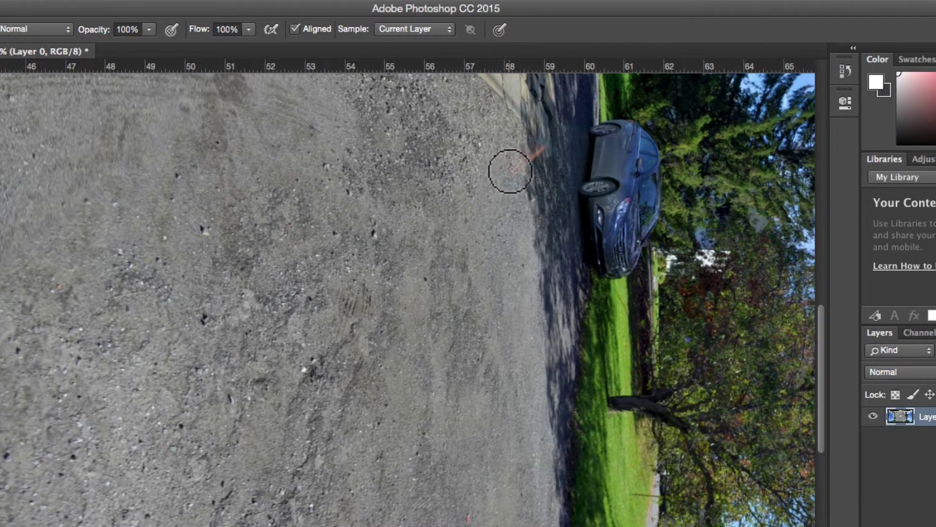
pyautogui.moveTo(510, 252)
pyautogui.mouseDown()
pyautogui.moveTo(531, 161)
pyautogui.moveTo(543, 151)
pyautogui.mouseUp()
pyautogui.scroll(-1, 549, 233)
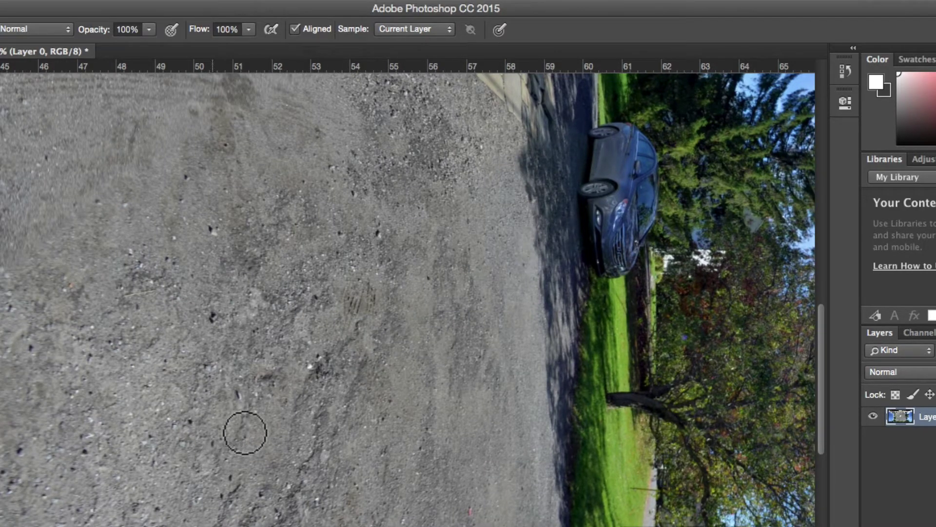
pyautogui.scroll(-1, 542, 218)
pyautogui.scroll(1, 520, 269)
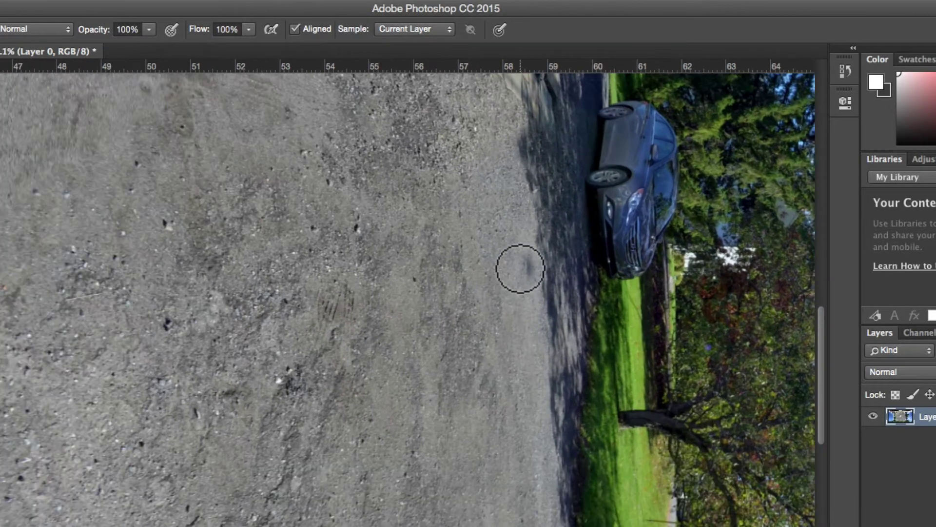
pyautogui.scroll(-1, 521, 268)
pyautogui.scroll(-1, 418, 335)
pyautogui.scroll(-1, 78, 397)
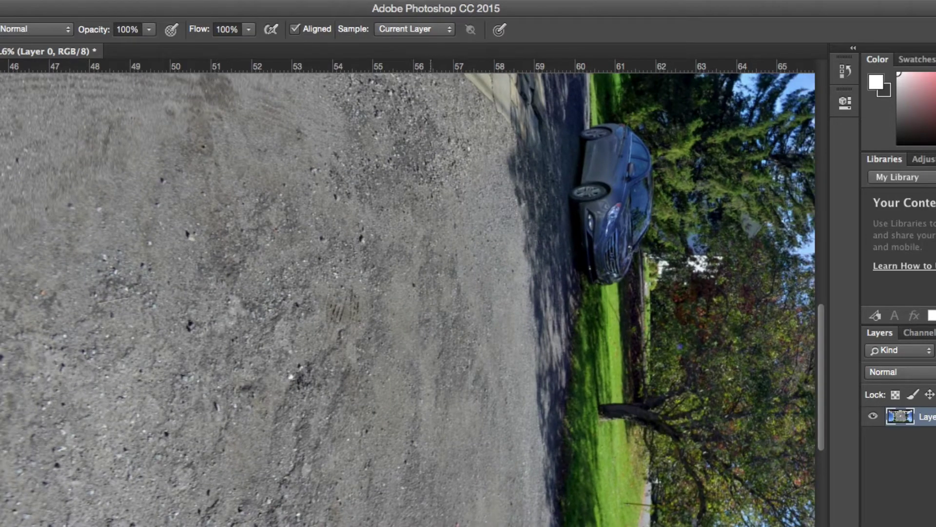
# Enlarge the Clone Stamp brush and sample clean gravel as the source
pyautogui.hscroll(-7, 420, 273)
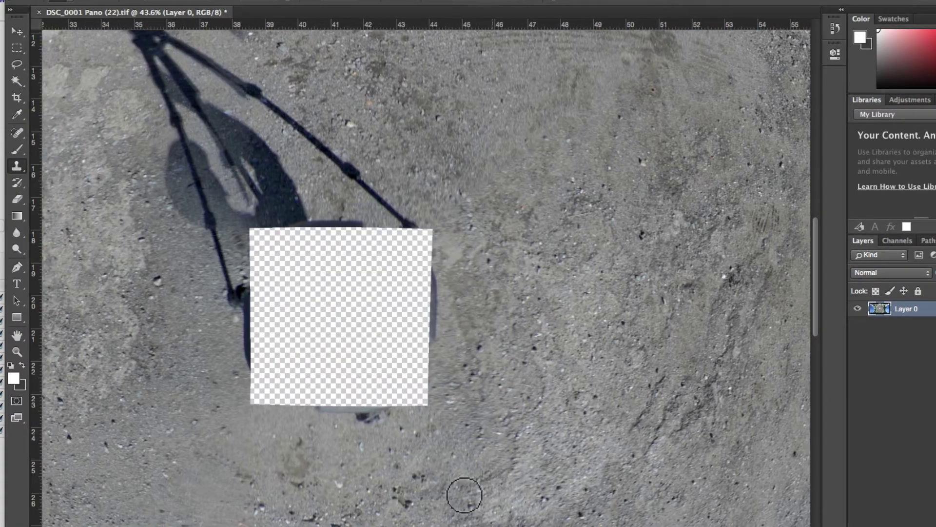
pyautogui.scroll(1, 481, 342)
pyautogui.scroll(-5, 481, 346)
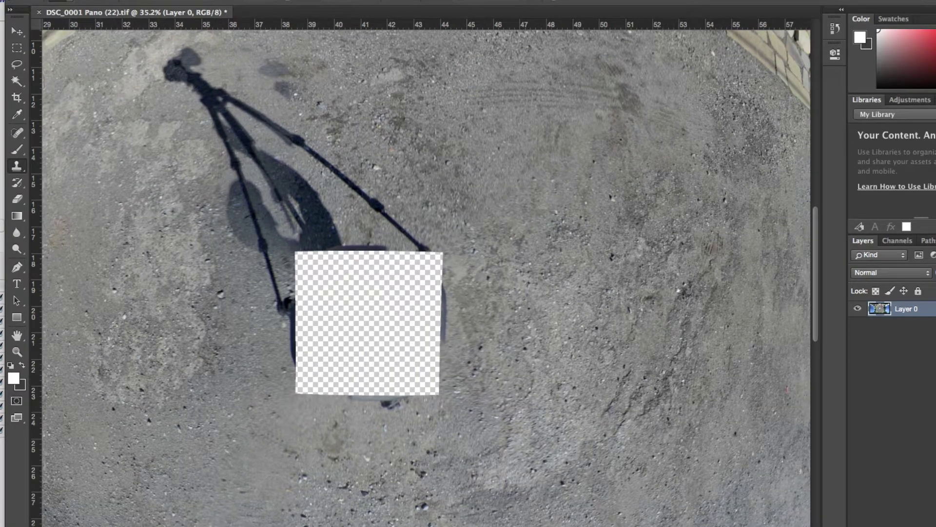
pyautogui.click(71, 2)
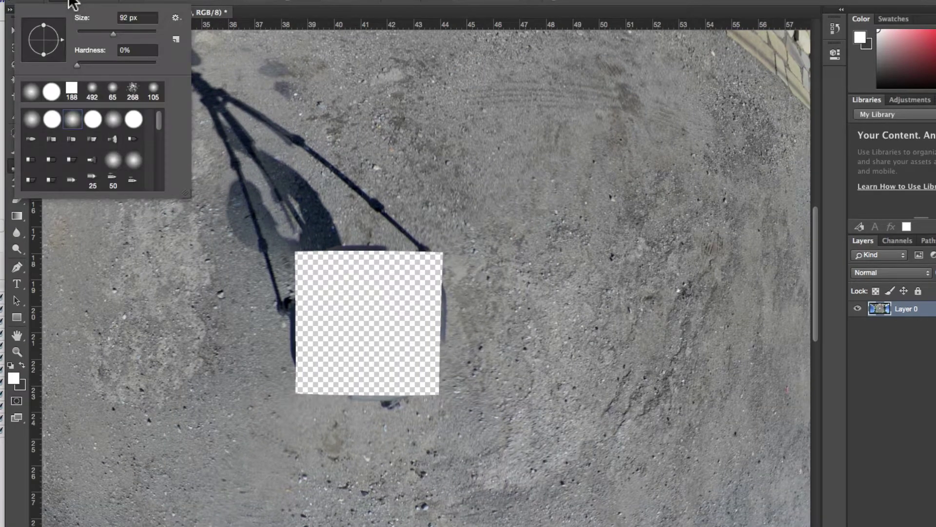
pyautogui.moveTo(99, 30); pyautogui.dragTo(145, 33)
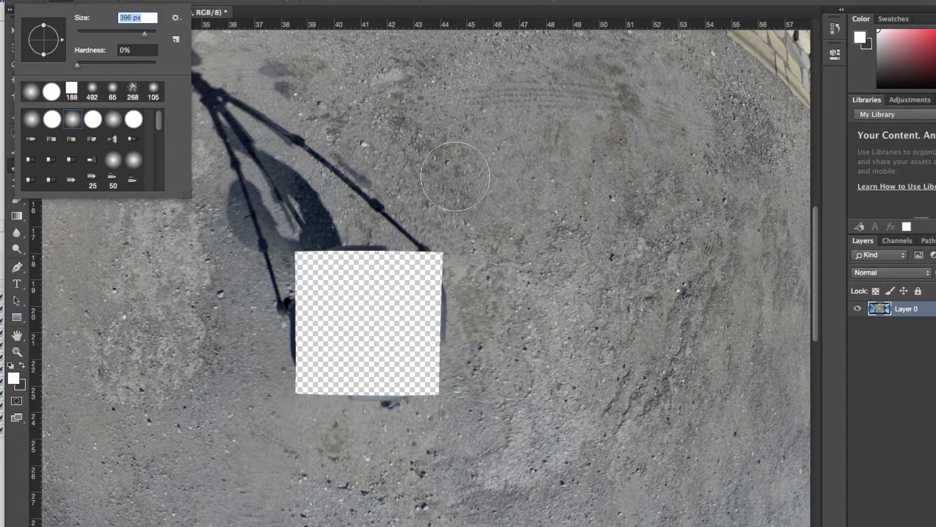
pyautogui.click(534, 198)
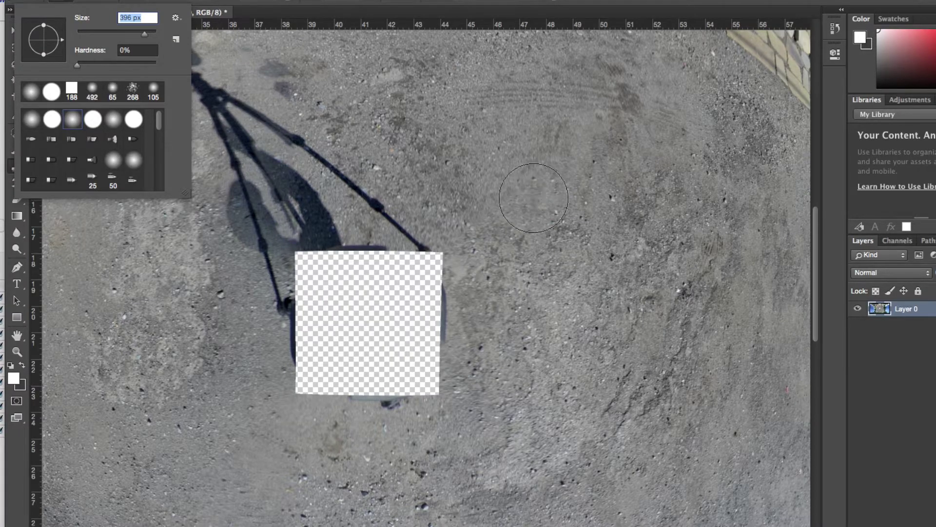
pyautogui.click(534, 198)
pyautogui.keyDown('alt'); pyautogui.click(534, 198); pyautogui.keyUp('alt')
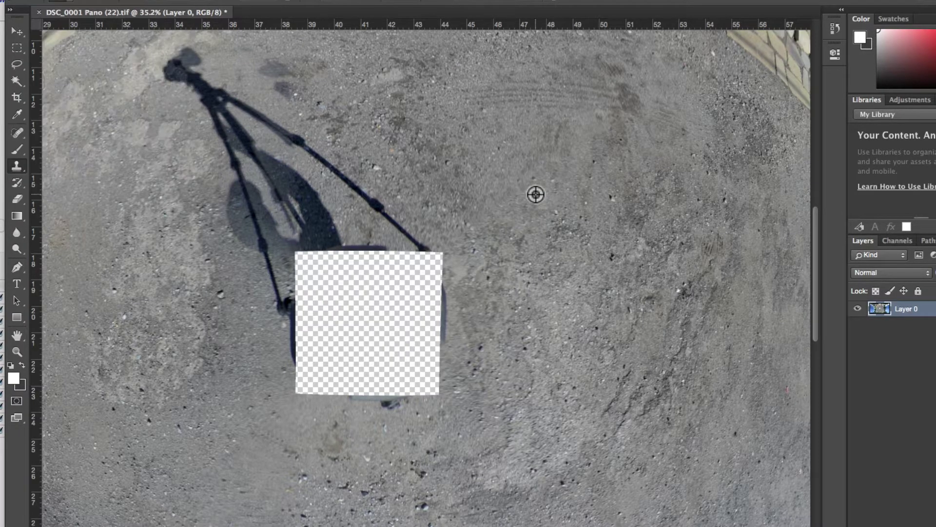
# Fill the transparent square at the nadir with cloned gravel texture
pyautogui.moveTo(473, 232)
pyautogui.mouseDown()
pyautogui.moveTo(407, 283)
pyautogui.moveTo(427, 264)
pyautogui.moveTo(438, 320)
pyautogui.moveTo(429, 388)
pyautogui.moveTo(321, 384)
pyautogui.moveTo(330, 348)
pyautogui.moveTo(303, 333)
pyautogui.moveTo(313, 287)
pyautogui.moveTo(292, 283)
pyautogui.mouseUp()
pyautogui.scroll(1, 257, 379)
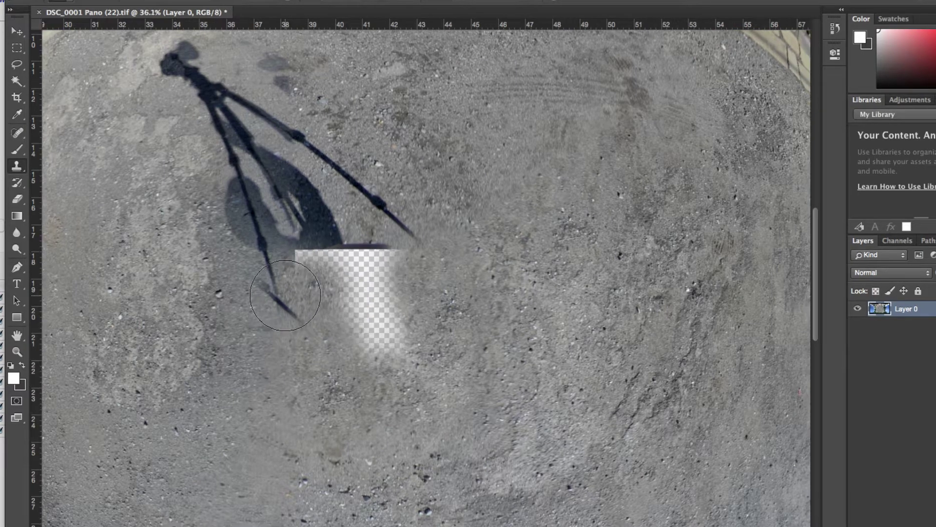
pyautogui.moveTo(288, 317); pyautogui.dragTo(251, 274)
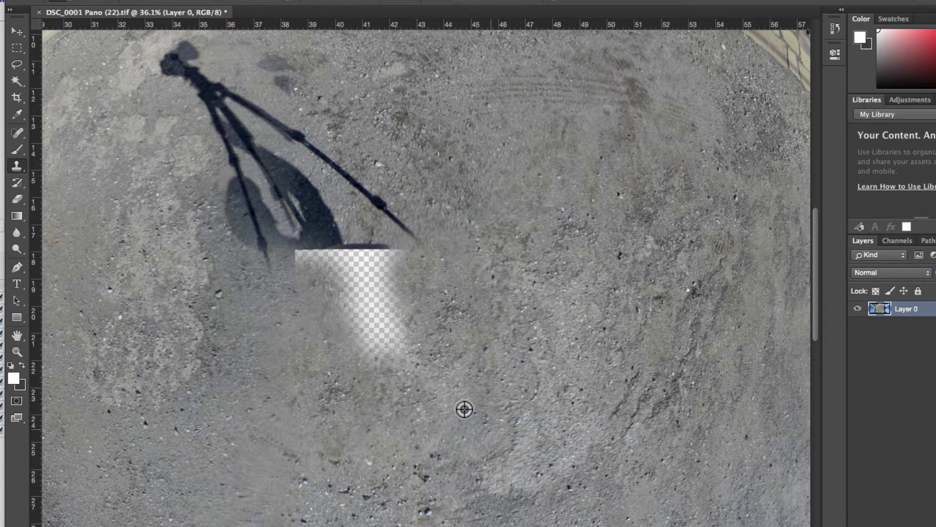
pyautogui.moveTo(375, 351)
pyautogui.mouseDown()
pyautogui.moveTo(400, 334)
pyautogui.moveTo(377, 307)
pyautogui.moveTo(503, 306)
pyautogui.moveTo(366, 261)
pyautogui.moveTo(385, 266)
pyautogui.moveTo(383, 278)
pyautogui.moveTo(348, 298)
pyautogui.moveTo(345, 262)
pyautogui.mouseUp()
pyautogui.keyDown('alt'); pyautogui.click(577, 356); pyautogui.keyUp('alt')
pyautogui.keyDown('alt'); pyautogui.click(484, 203); pyautogui.keyUp('alt')
pyautogui.moveTo(412, 226)
pyautogui.mouseDown()
pyautogui.moveTo(361, 192)
pyautogui.moveTo(299, 142)
pyautogui.mouseUp()
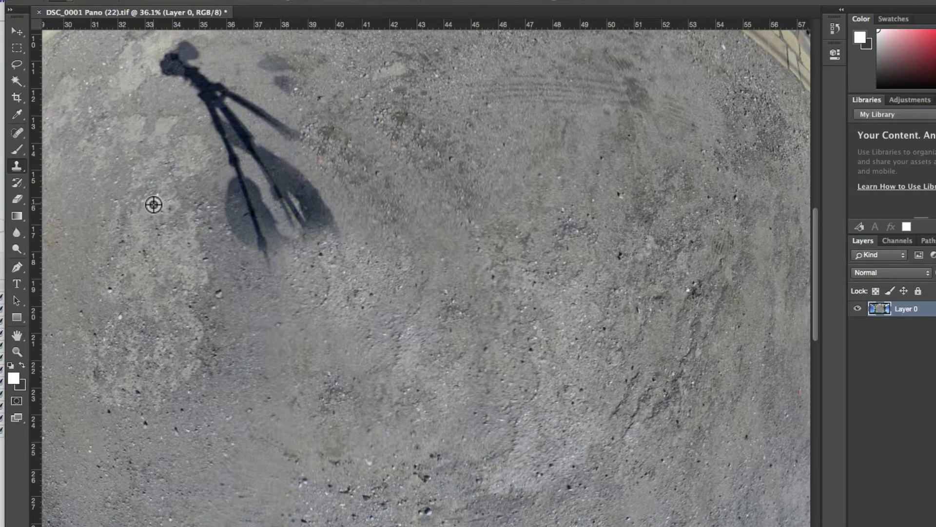
# Clone nearby ground over each leg of the tripod shadow until it disappears
pyautogui.keyDown('alt'); pyautogui.click(153, 205); pyautogui.keyUp('alt')
pyautogui.moveTo(235, 156)
pyautogui.mouseDown()
pyautogui.moveTo(205, 97)
pyautogui.moveTo(168, 67)
pyautogui.moveTo(271, 97)
pyautogui.moveTo(305, 138)
pyautogui.mouseUp()
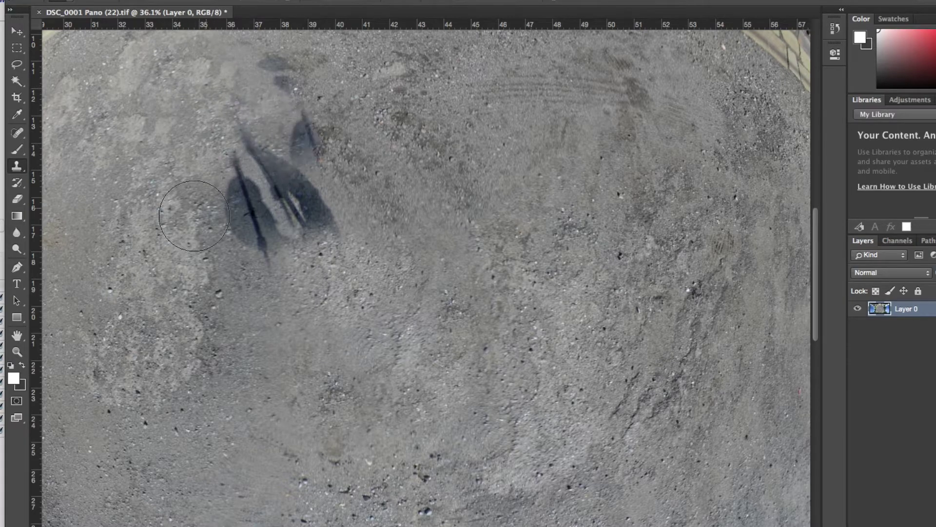
pyautogui.keyDown('alt'); pyautogui.click(212, 223); pyautogui.keyUp('alt')
pyautogui.moveTo(229, 195)
pyautogui.mouseDown()
pyautogui.moveTo(242, 165)
pyautogui.moveTo(249, 228)
pyautogui.moveTo(264, 243)
pyautogui.moveTo(210, 280)
pyautogui.mouseUp()
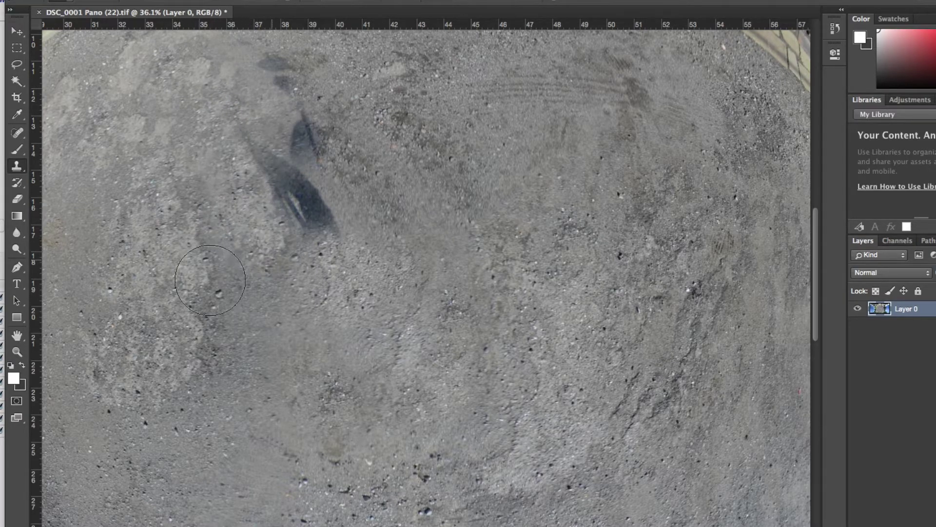
pyautogui.keyDown('alt'); pyautogui.click(272, 222); pyautogui.keyUp('alt')
pyautogui.moveTo(312, 161)
pyautogui.mouseDown()
pyautogui.moveTo(292, 121)
pyautogui.moveTo(324, 146)
pyautogui.mouseUp()
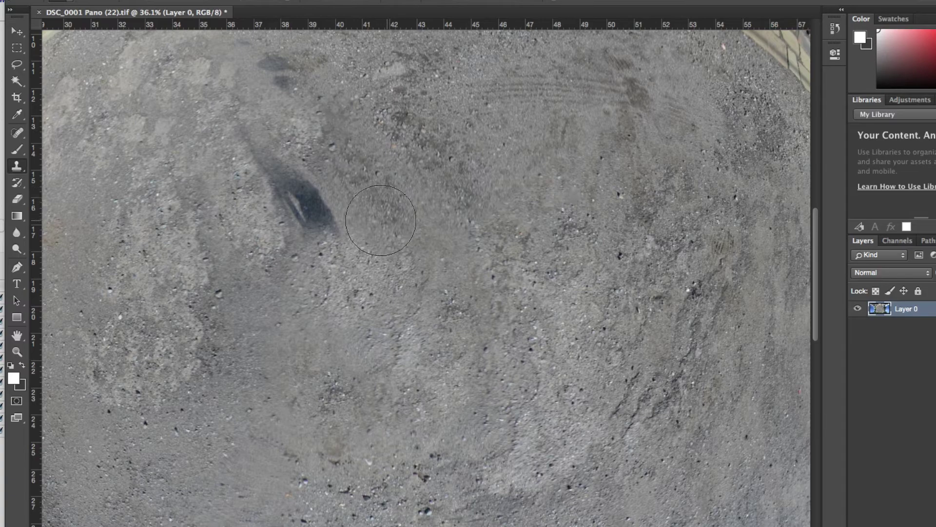
pyautogui.moveTo(380, 220)
pyautogui.mouseDown()
pyautogui.moveTo(327, 213)
pyautogui.moveTo(249, 155)
pyautogui.mouseUp()
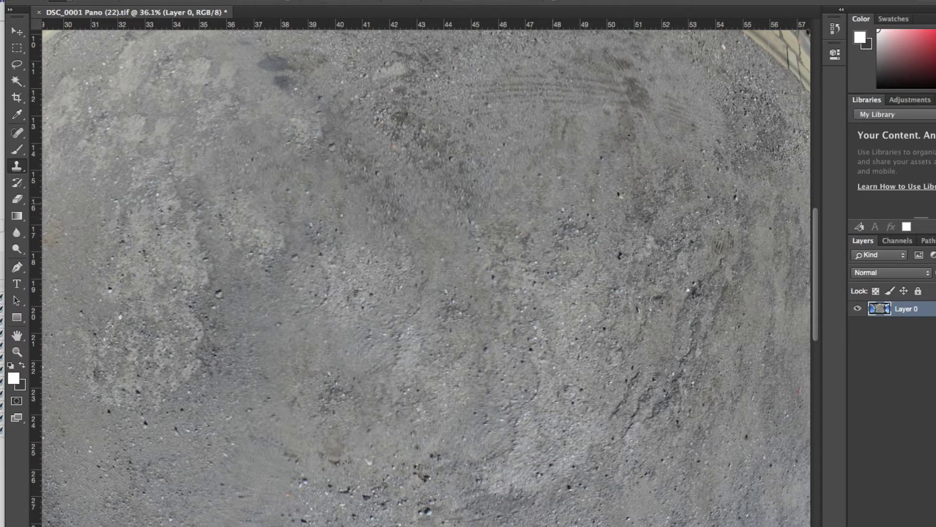
pyautogui.scroll(1, 417, 386)
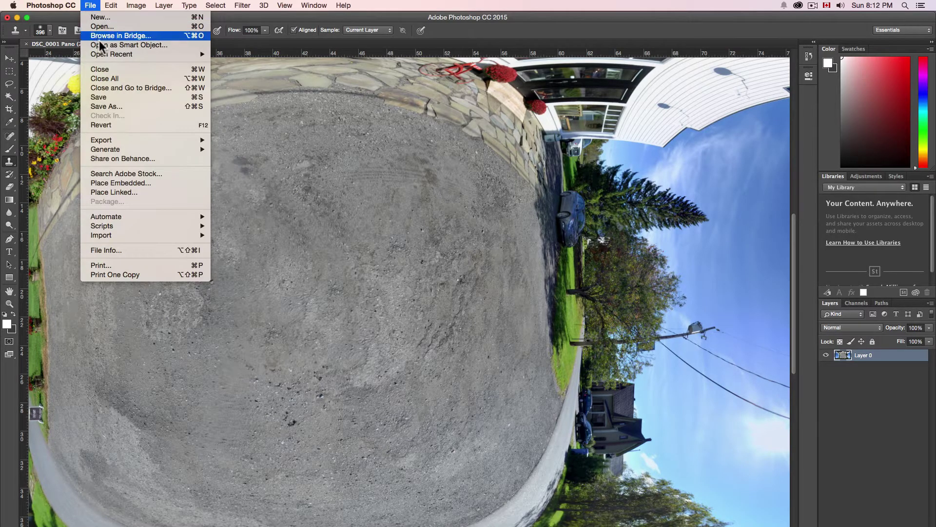
# Save the retouched DSC_0001 Pano (22).tif via File > Save
pyautogui.click(103, 97)
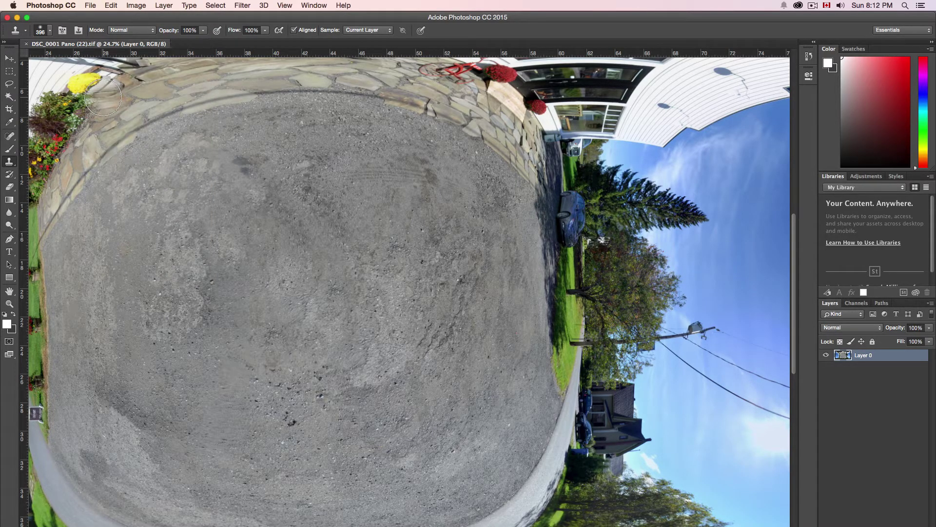
# Discard the old project and load DSC_0001 Pano (22).tif into a new one with EXIF lens settings
pyautogui.click(17, 18)
pyautogui.click(531, 215)
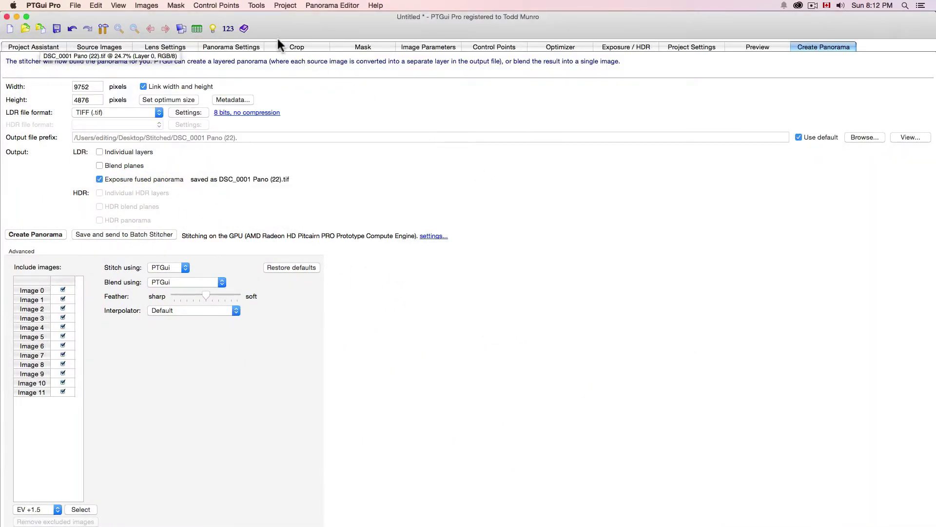
pyautogui.moveTo(285, 28); pyautogui.dragTo(314, 27)
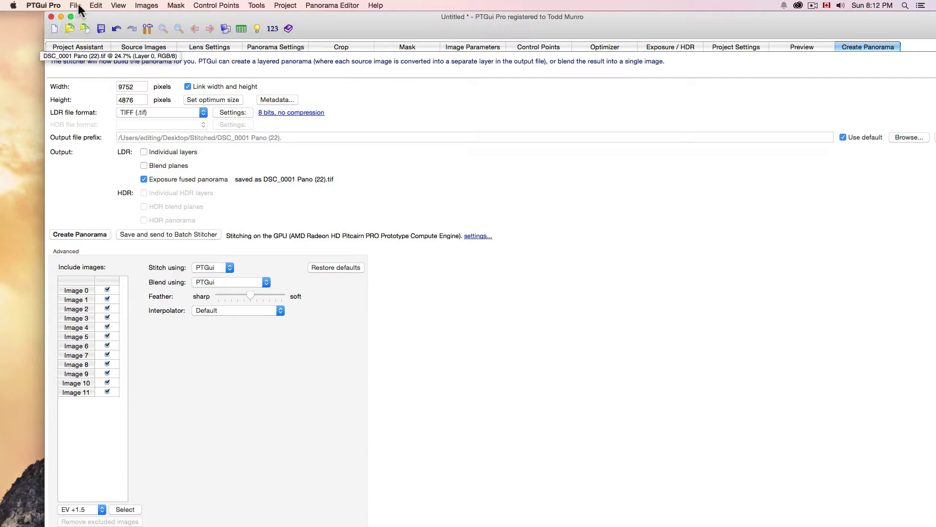
pyautogui.click(77, 6)
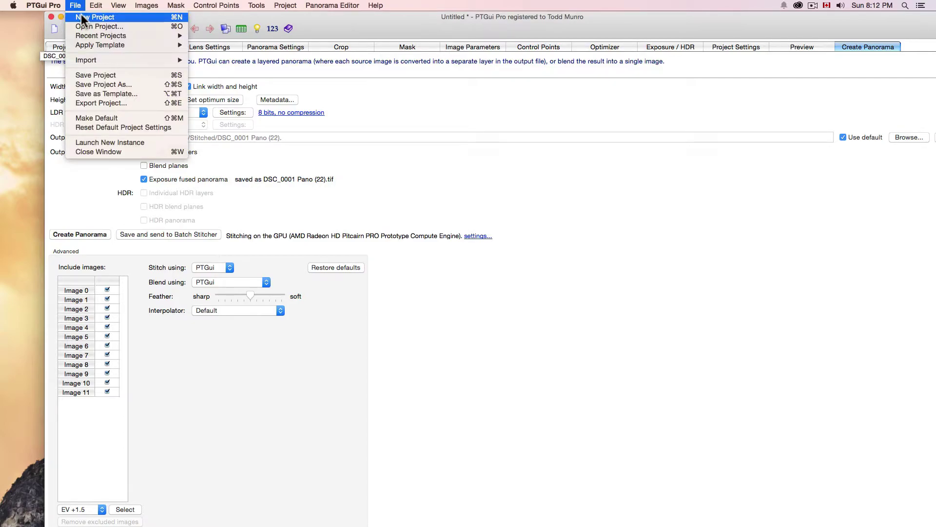
pyautogui.click(95, 17)
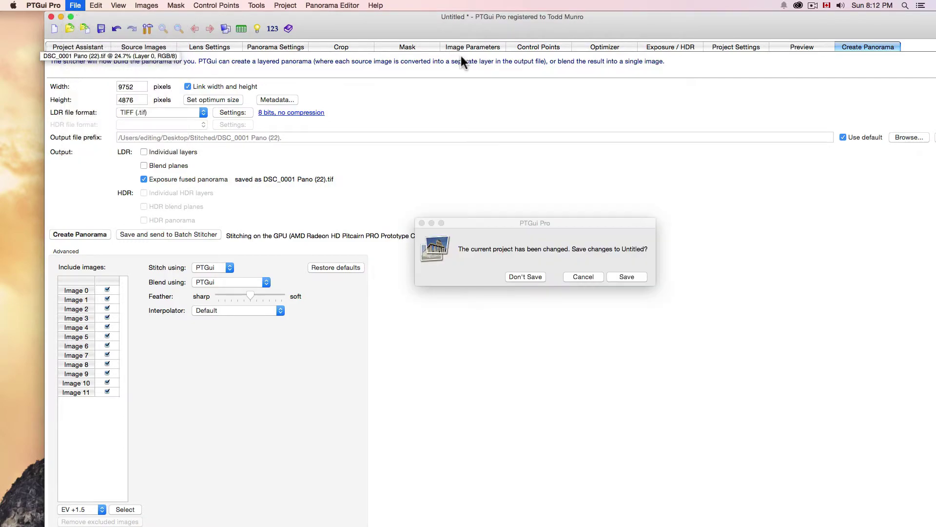
pyautogui.click(626, 276)
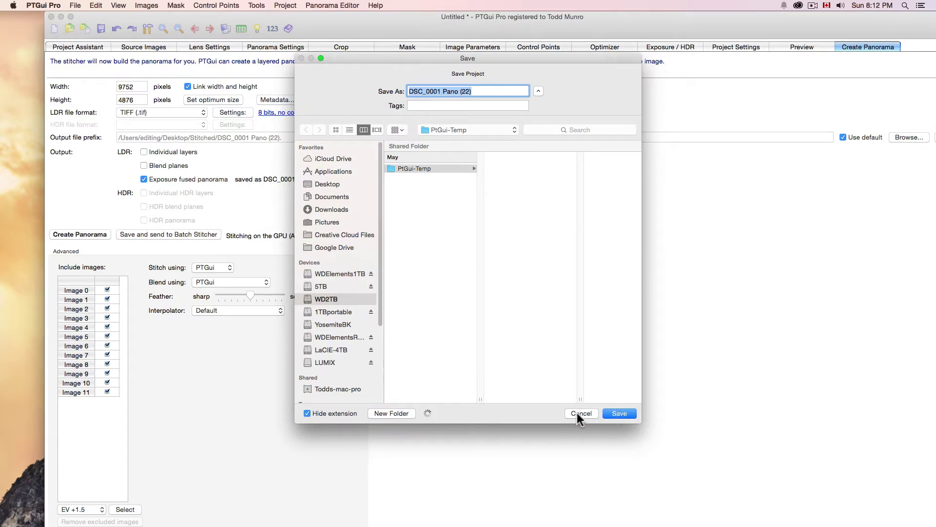
pyautogui.click(582, 414)
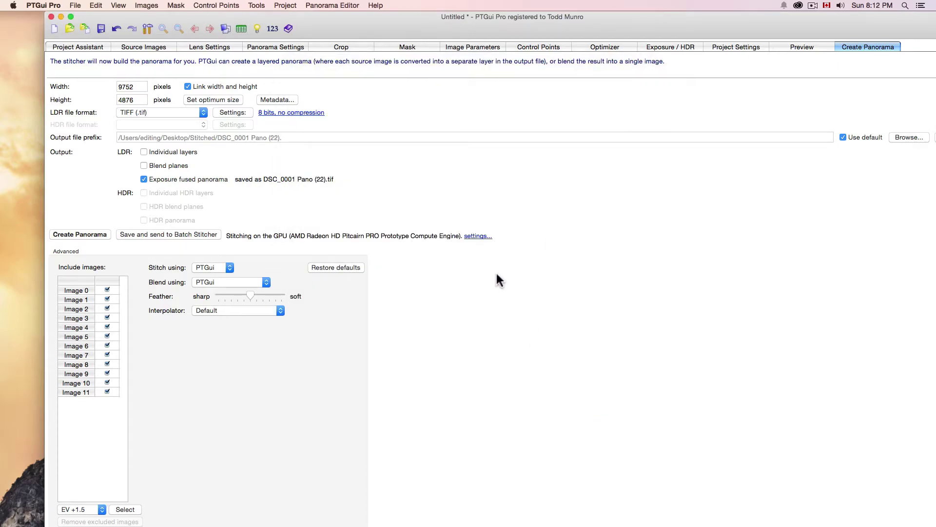
pyautogui.click(55, 29)
pyautogui.click(509, 276)
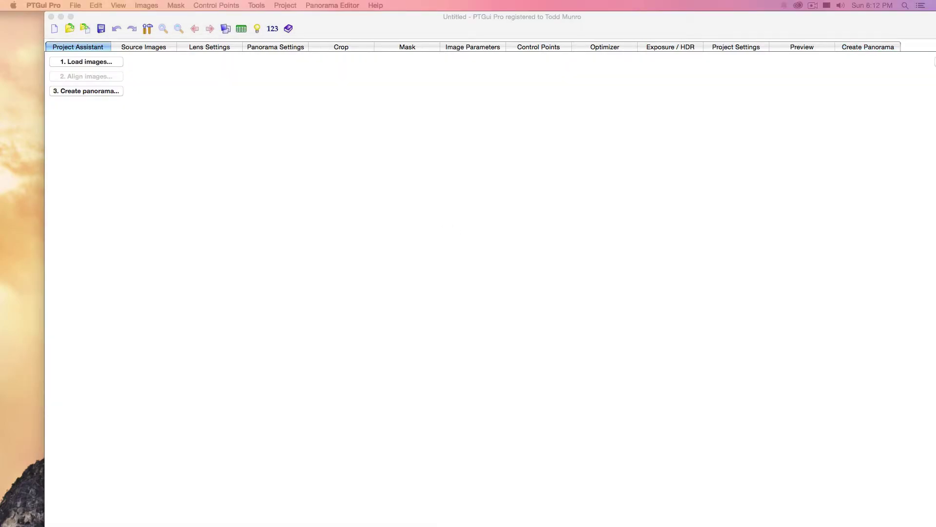
pyautogui.moveTo(361, 148); pyautogui.dragTo(254, 148)
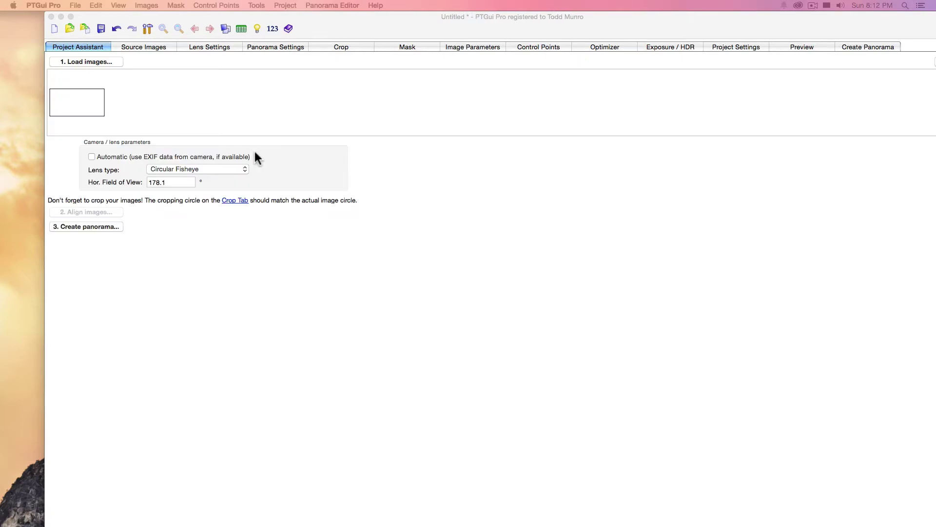
pyautogui.click(92, 157)
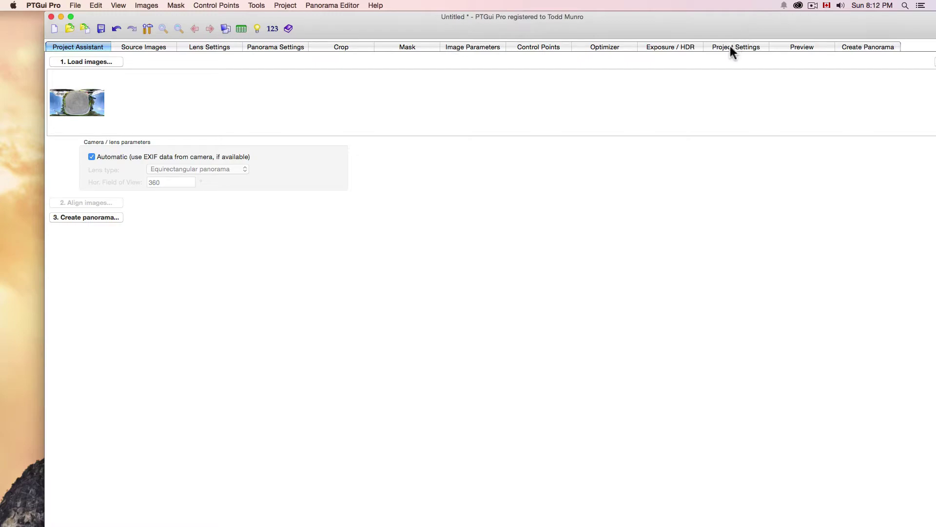
# Choose No bracketing on Exposure / HDR and reset the vignetting and response curves
pyautogui.click(743, 48)
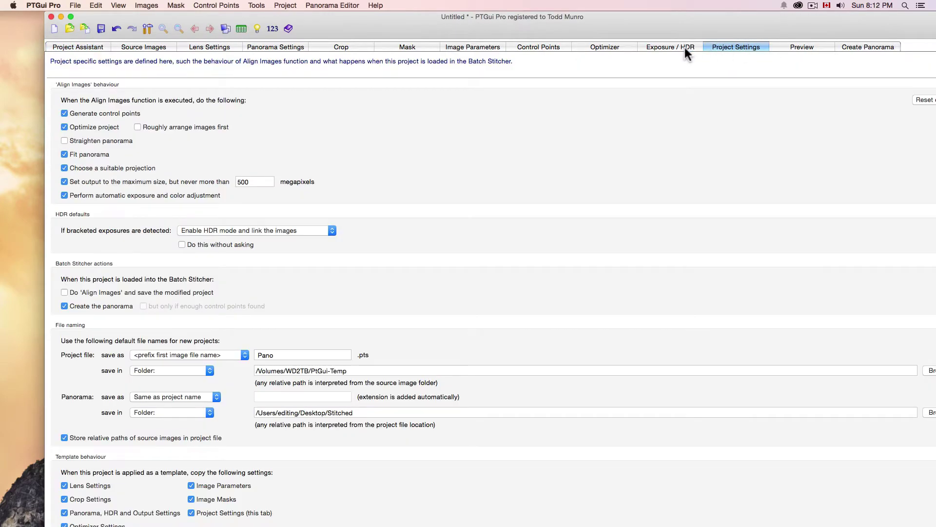
pyautogui.click(664, 49)
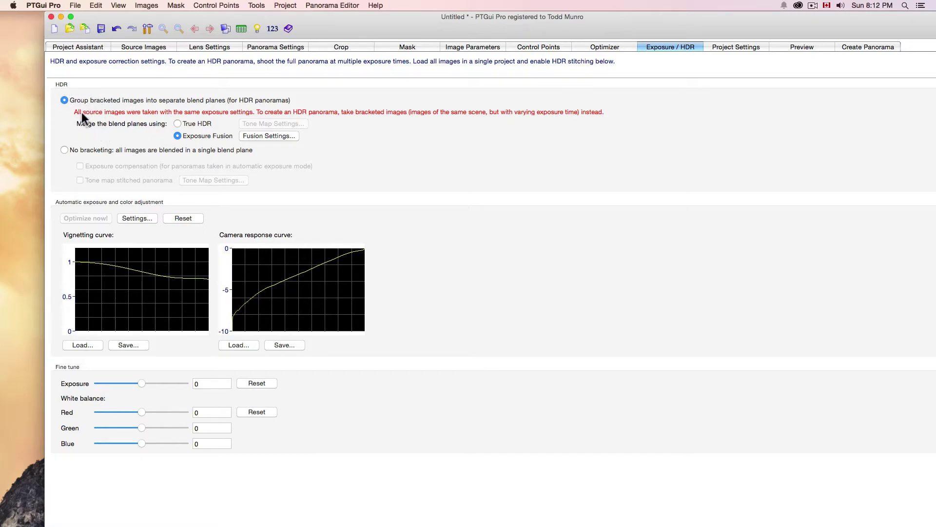
pyautogui.click(63, 151)
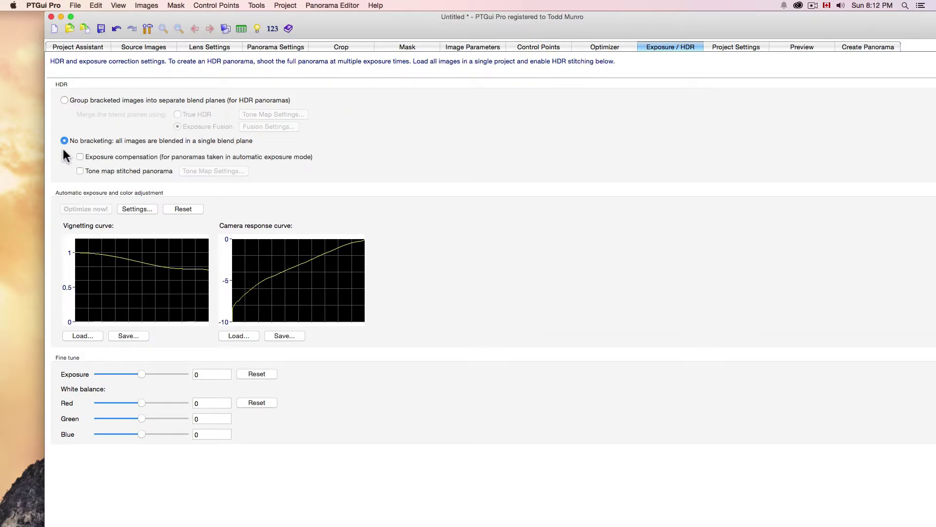
pyautogui.click(183, 208)
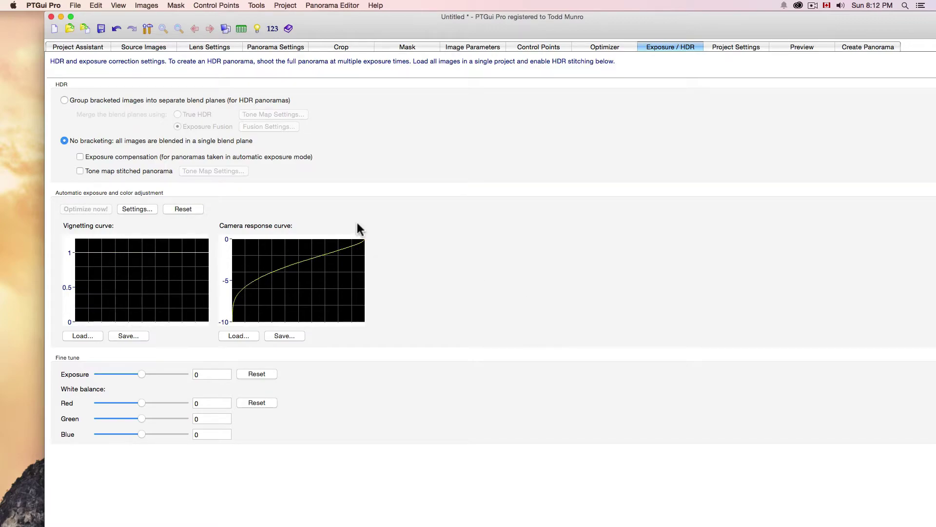
# Set Optimize Vignetting and Optimize Exposure to Disabled in the exposure settings
pyautogui.click(131, 208)
pyautogui.click(550, 222)
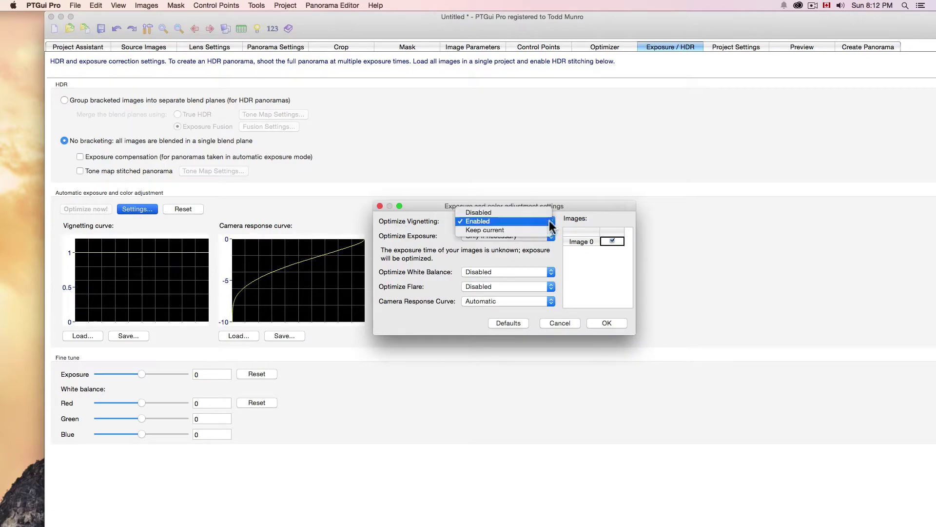
pyautogui.click(531, 213)
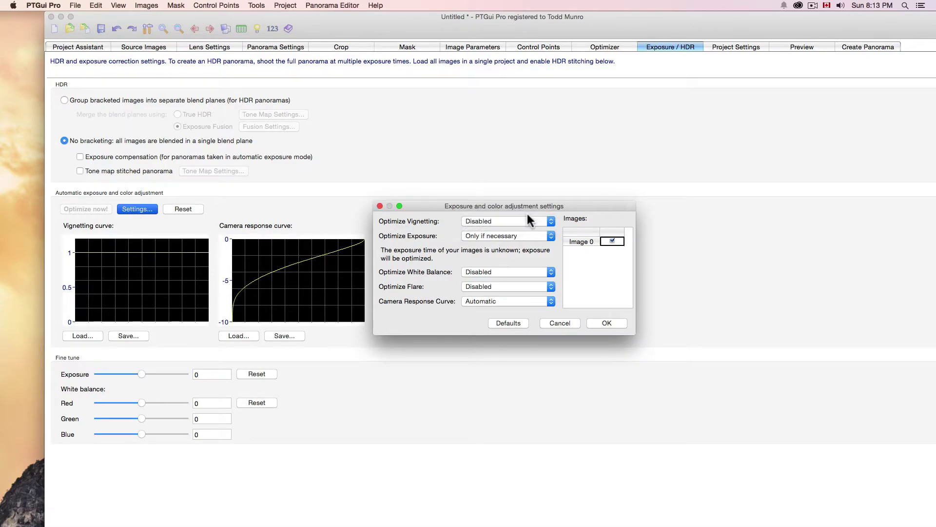
pyautogui.click(552, 236)
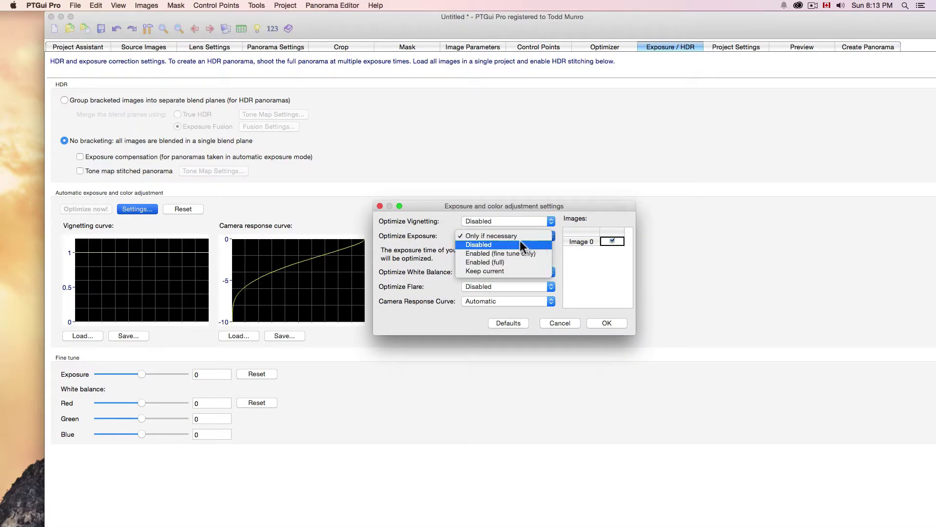
pyautogui.click(474, 244)
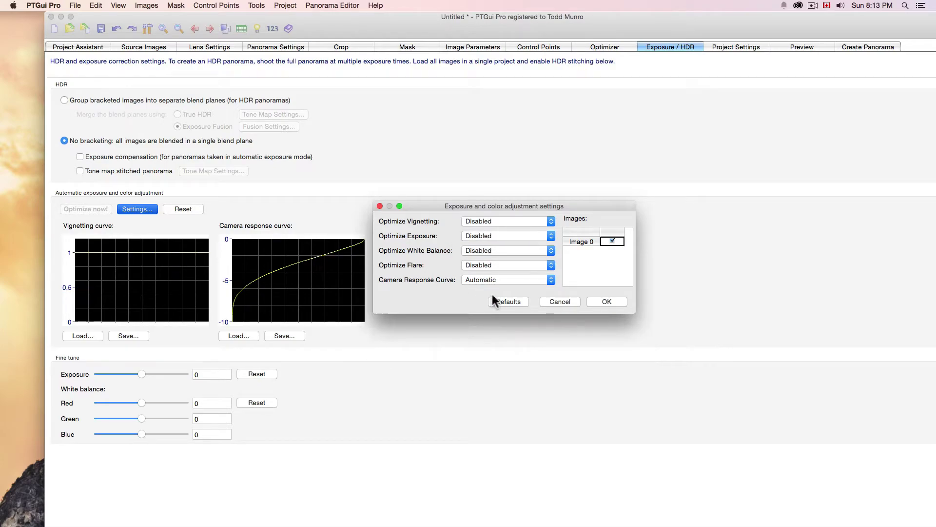
pyautogui.click(606, 302)
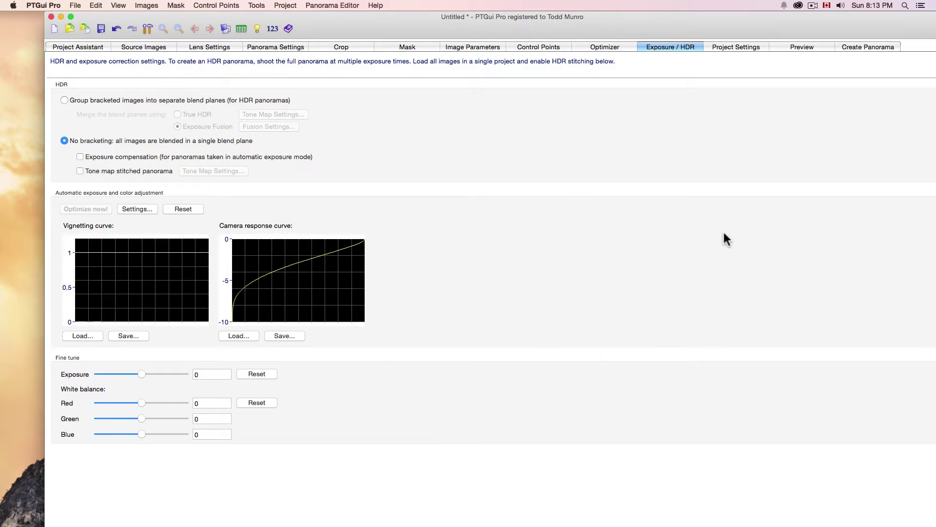
# Apply a Numerical Transform pitch of 90 to stand the panorama upright
pyautogui.click(255, 6)
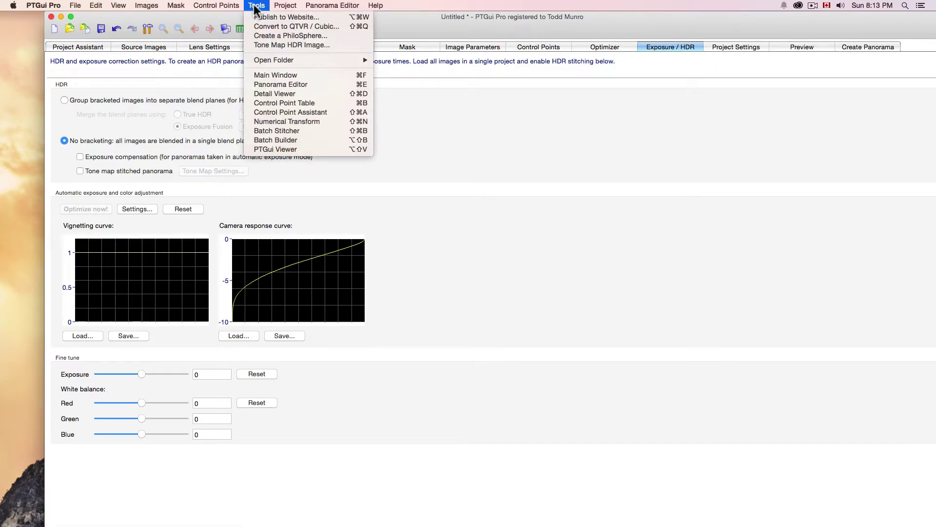
pyautogui.click(277, 82)
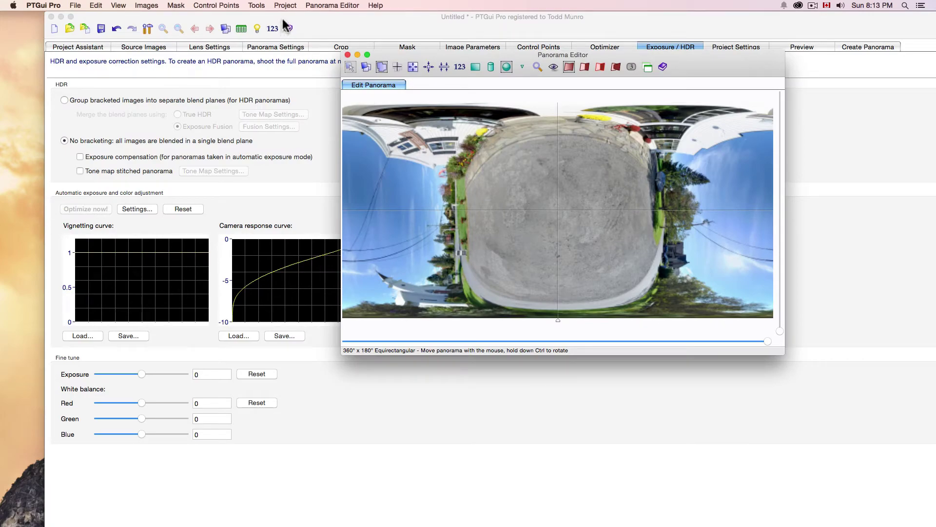
pyautogui.click(256, 6)
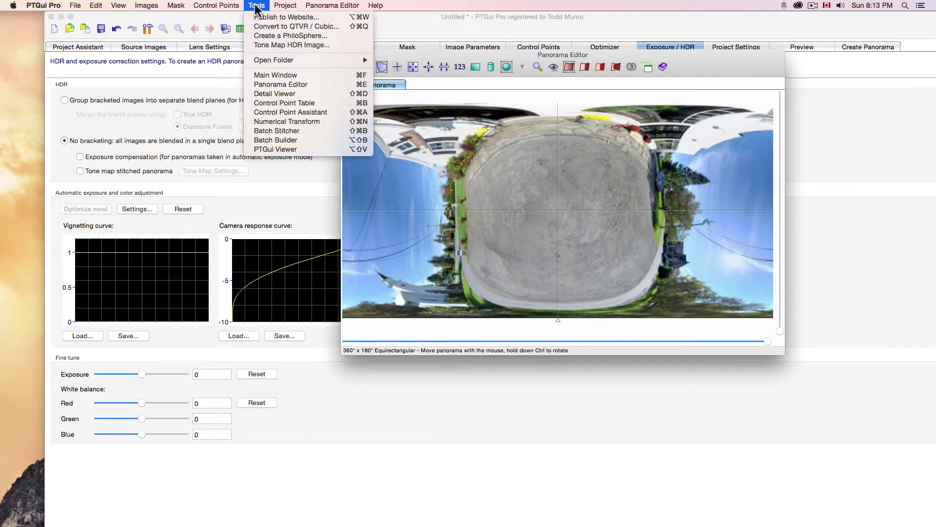
pyautogui.click(279, 121)
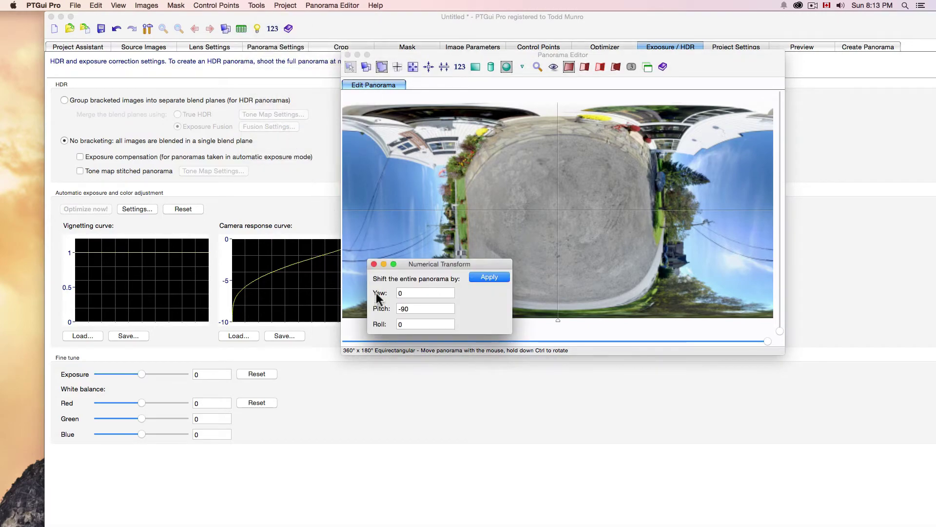
pyautogui.click(399, 309)
pyautogui.write('-9')
pyautogui.press('BackSpace')
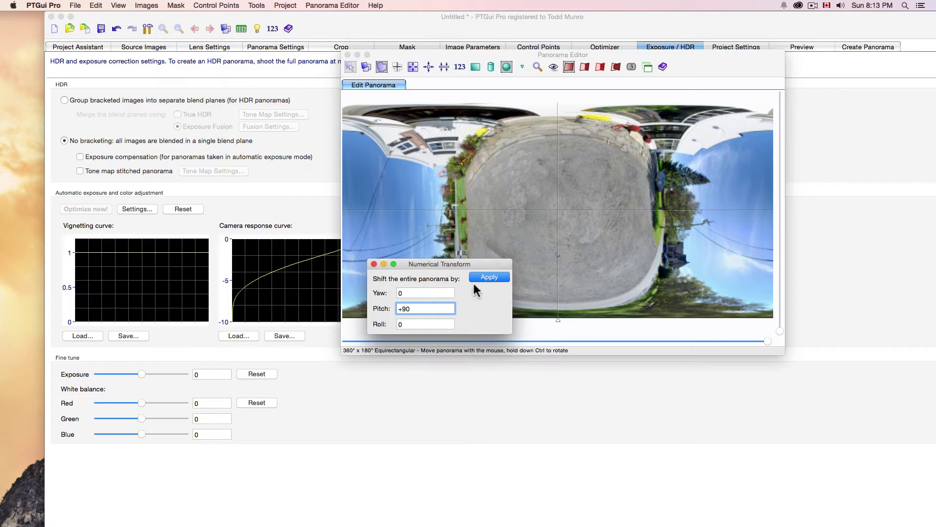
pyautogui.click(489, 277)
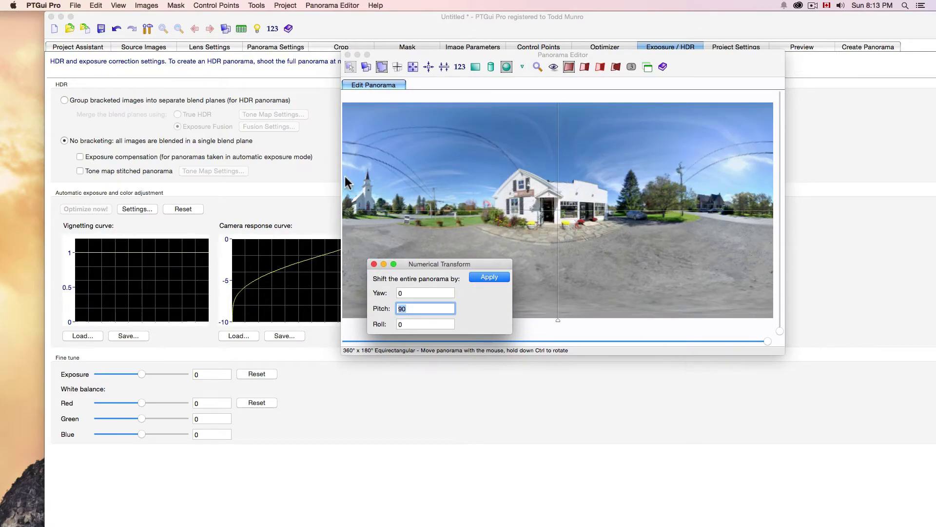
pyautogui.click(312, 99)
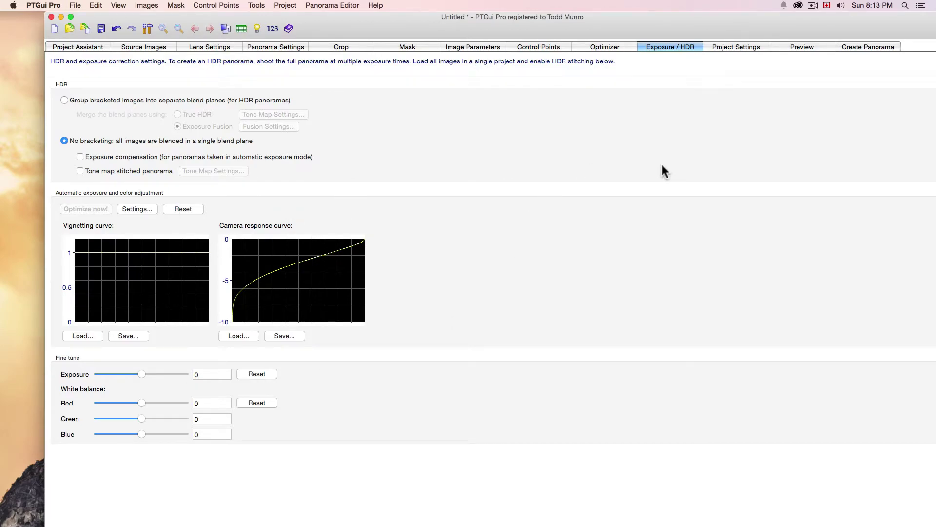
# Set the output to the optimum 9752 × 4876 size with JPEG quality 96%
pyautogui.click(869, 47)
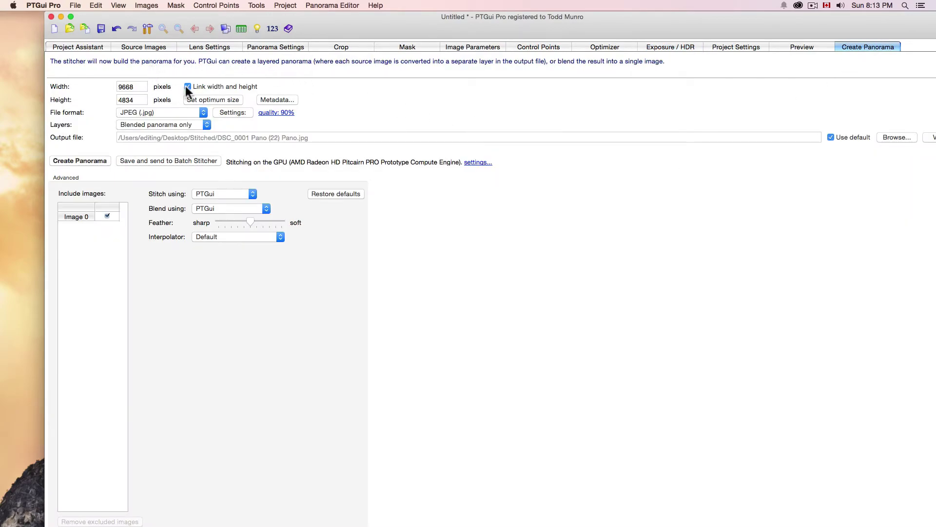
pyautogui.click(195, 100)
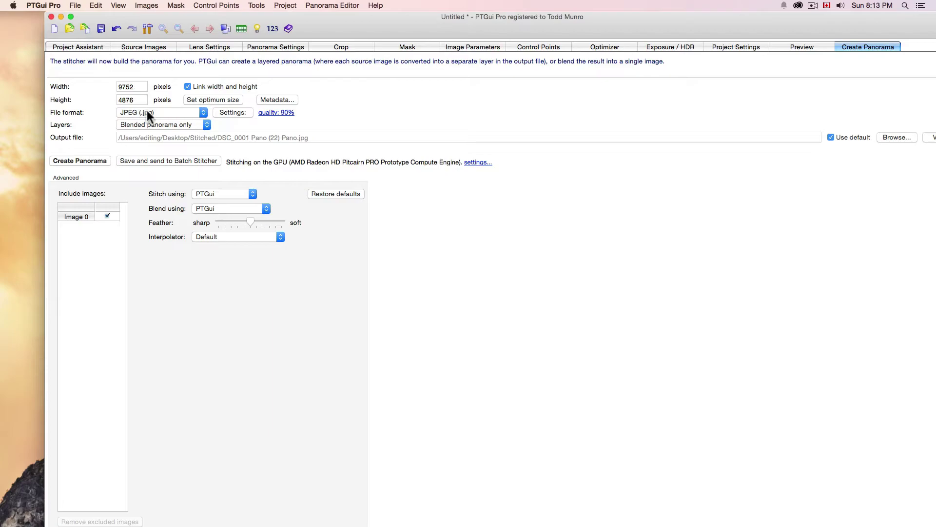
pyautogui.click(285, 112)
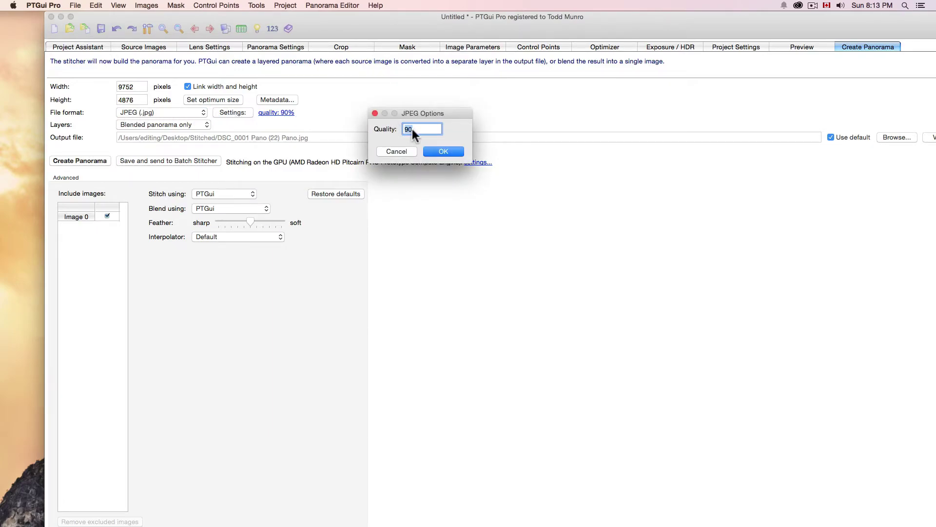
pyautogui.write('96')
pyautogui.click(437, 152)
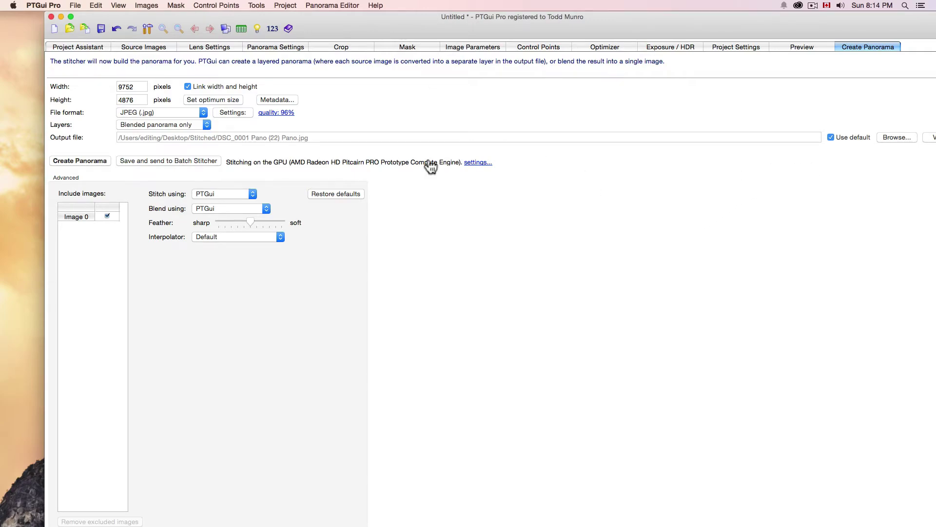
# Rename the output file to DSC_0001b.jpg in the Stitched folder
pyautogui.click(890, 137)
pyautogui.click(441, 93)
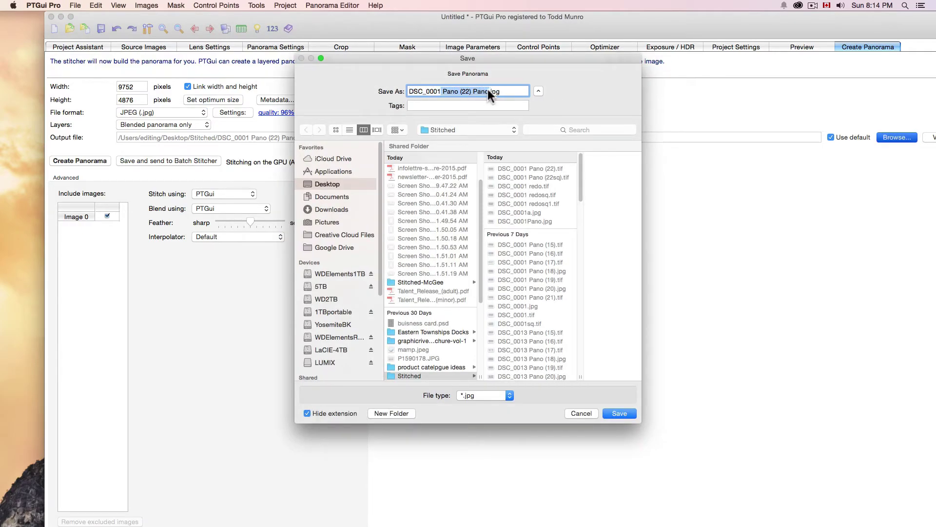
pyautogui.write('b')
pyautogui.click(619, 413)
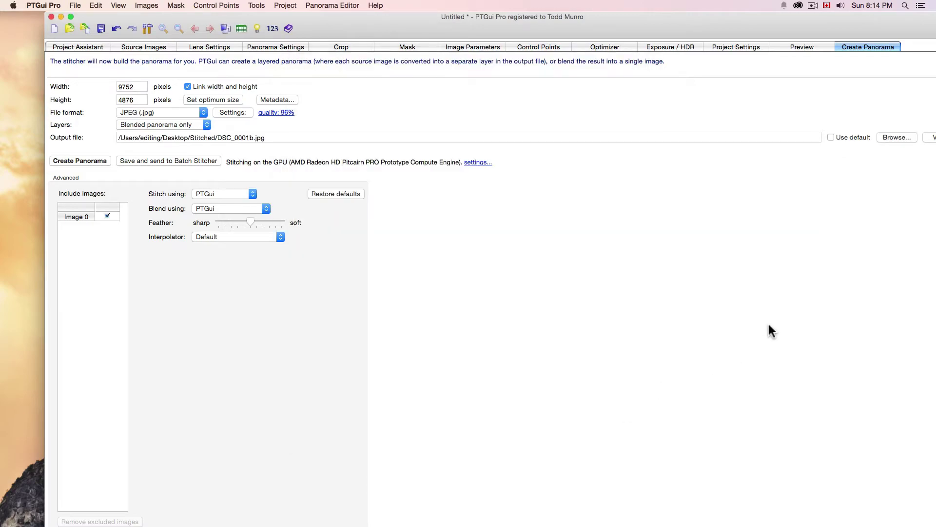
# Stitch the panorama to DSC_0001b.jpg, then dismiss the File menu without choosing anything
pyautogui.click(80, 161)
pyautogui.click(76, 5)
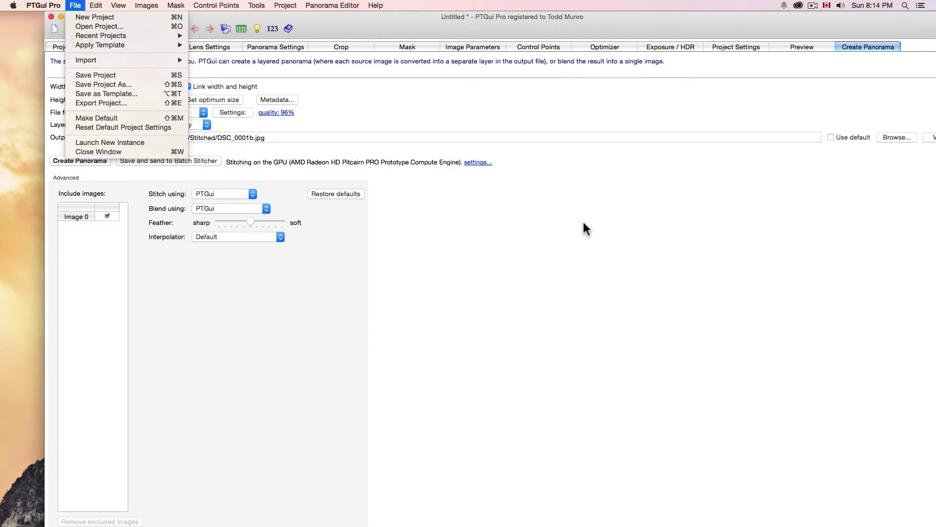
pyautogui.click(585, 228)
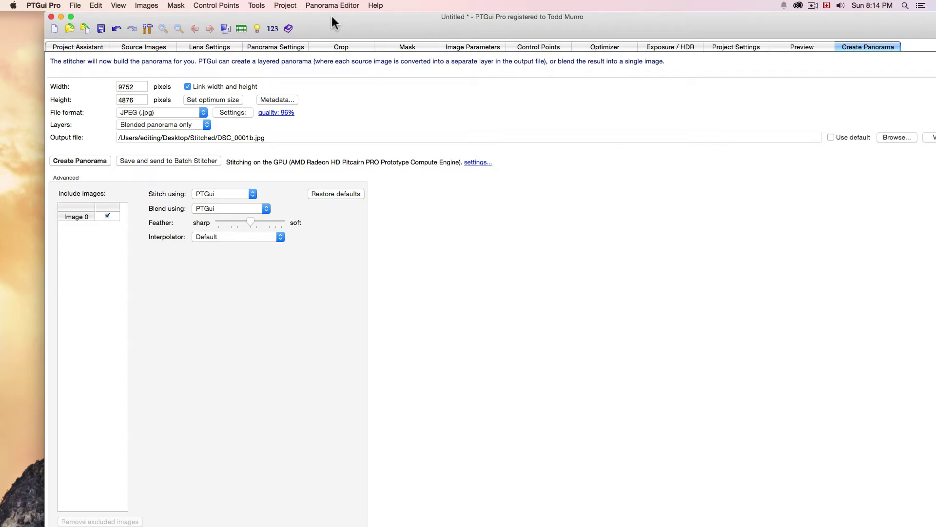
# Limit control points to 15 per pair and 8000 per project, then start a new project without saving
pyautogui.click(49, 5)
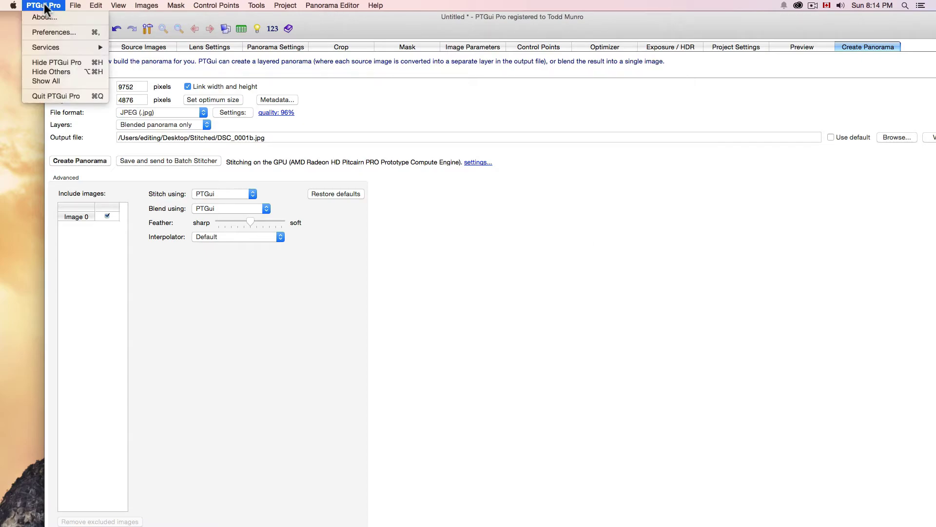
pyautogui.click(48, 33)
pyautogui.click(500, 146)
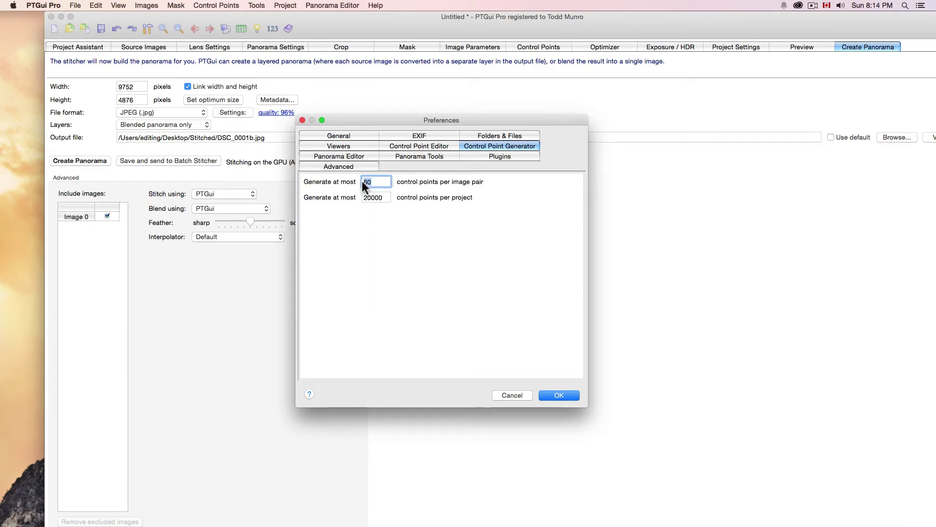
pyautogui.write('15')
pyautogui.doubleClick(371, 197)
pyautogui.write('8000')
pyautogui.click(555, 396)
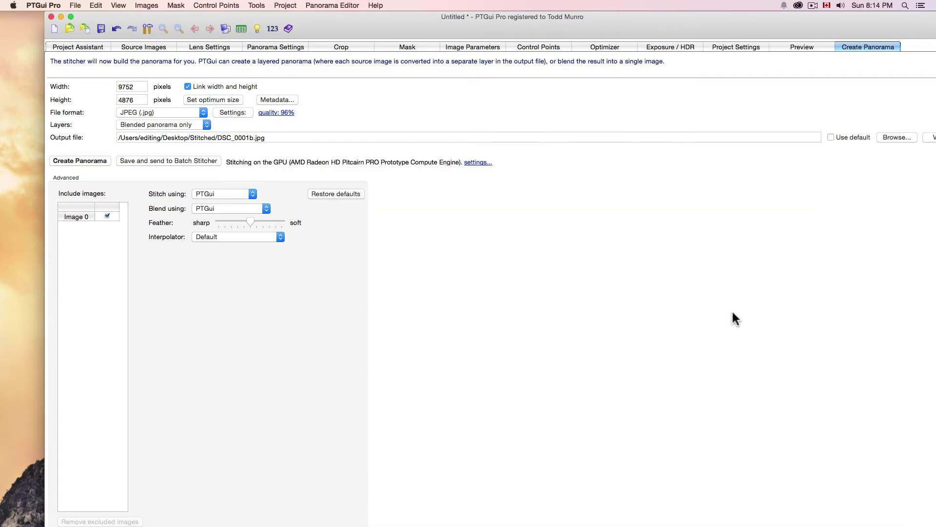
pyautogui.click(54, 28)
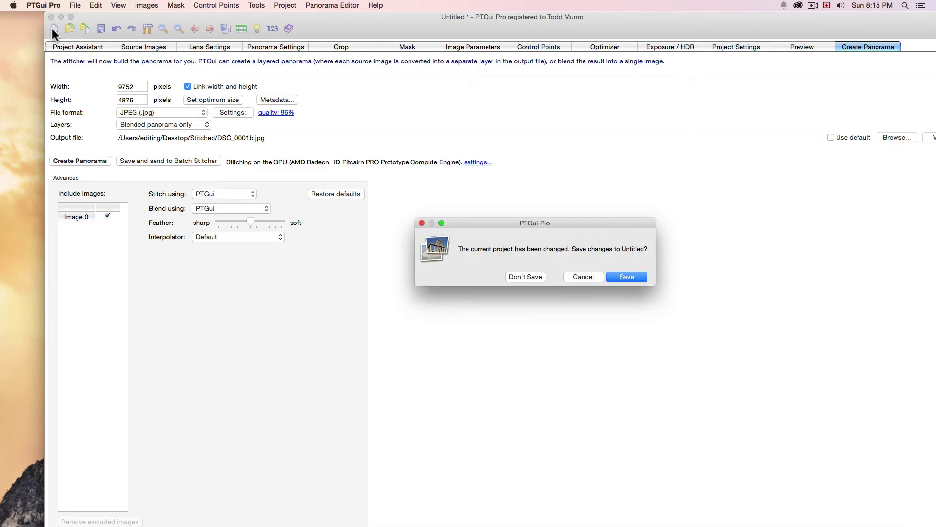
pyautogui.click(521, 276)
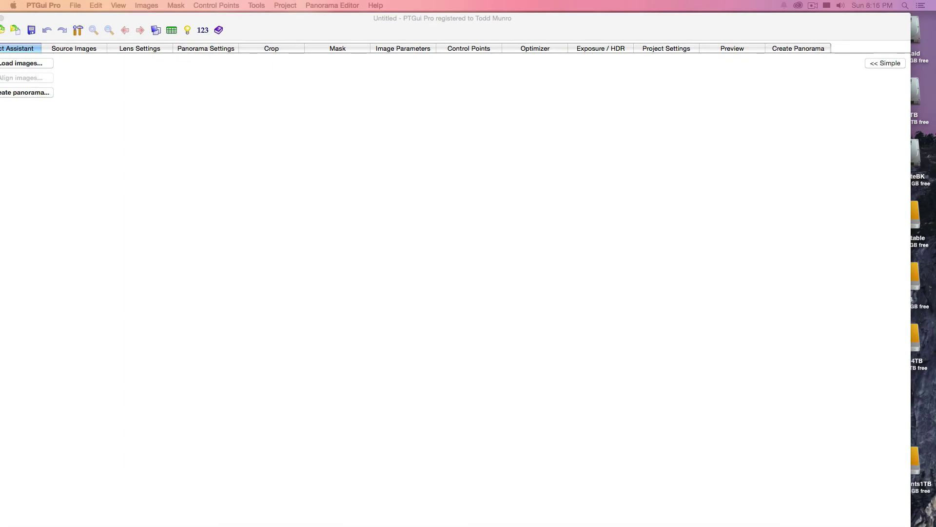
# Load fisheye photos DSC_0001–DSC_0012 with automatic EXIF lens data and show their crop page
pyautogui.moveTo(556, 22); pyautogui.dragTo(586, 23)
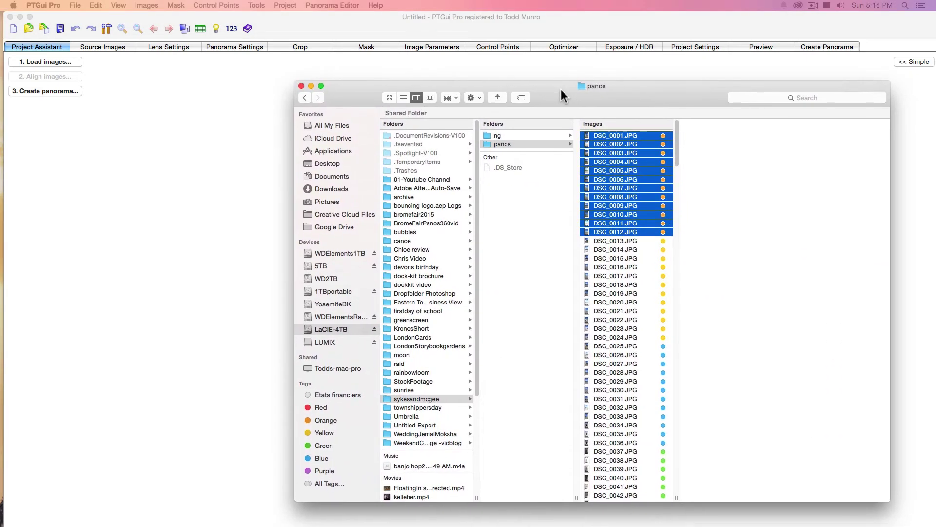
pyautogui.moveTo(604, 134); pyautogui.dragTo(136, 137)
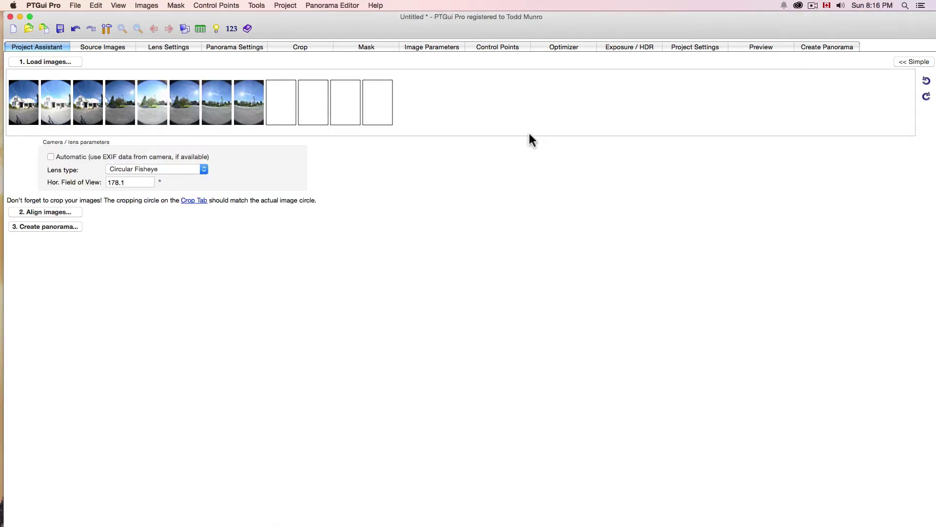
pyautogui.click(49, 157)
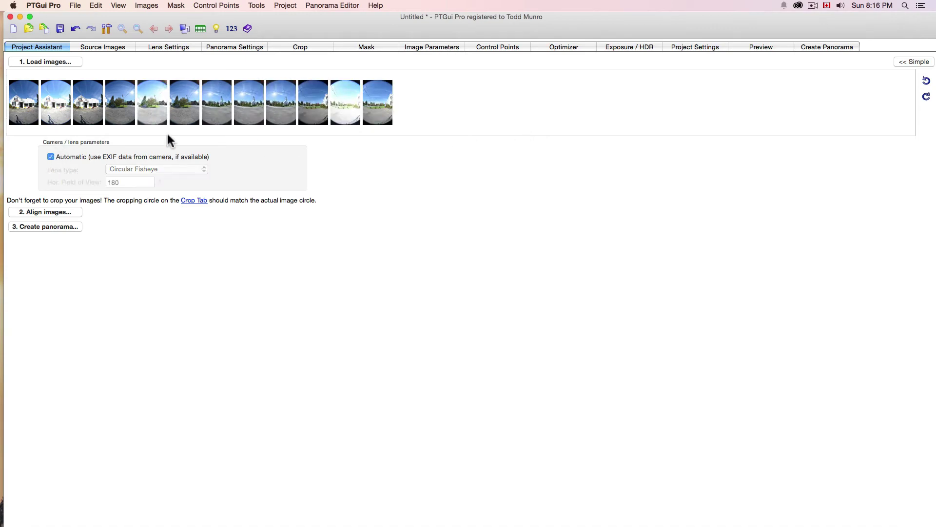
pyautogui.click(306, 47)
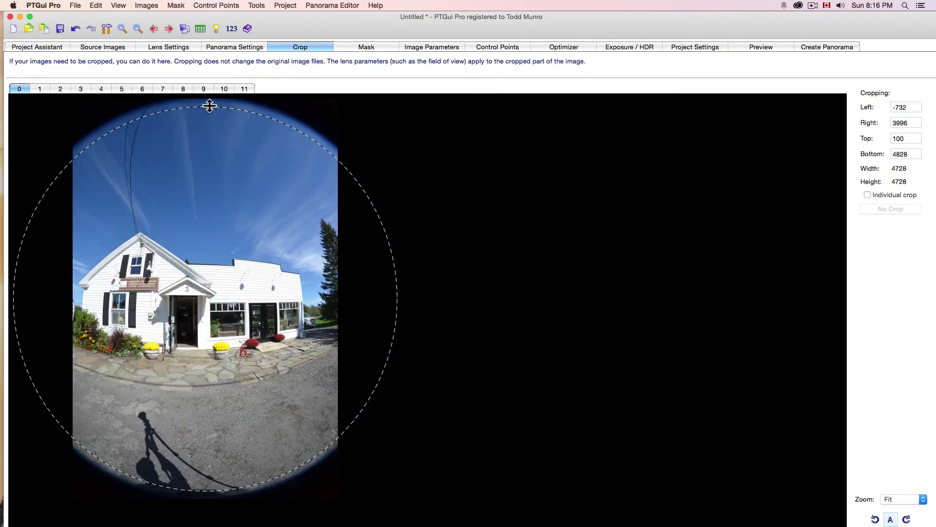
# Enlarge the fisheye crop circle to 4824 px across by extending its top and bottom edges
pyautogui.moveTo(210, 104); pyautogui.dragTo(209, 98)
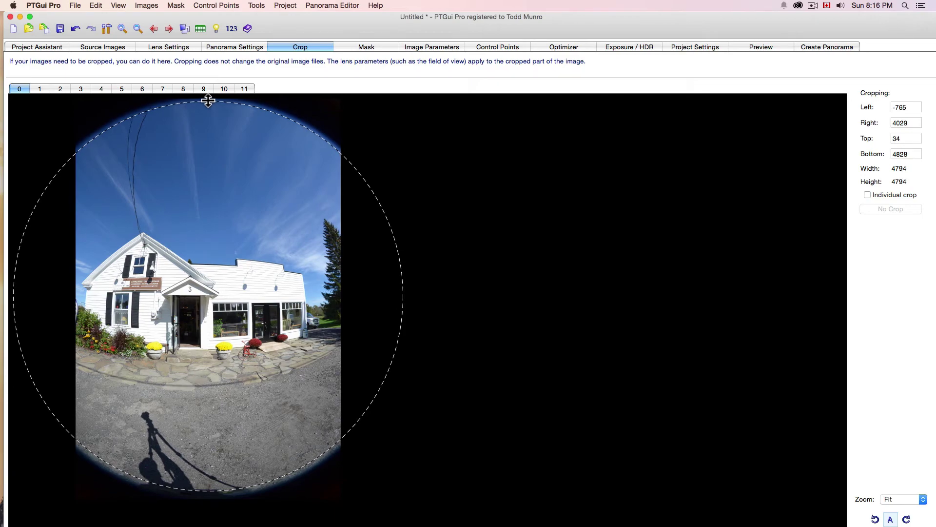
pyautogui.moveTo(222, 491); pyautogui.dragTo(220, 493)
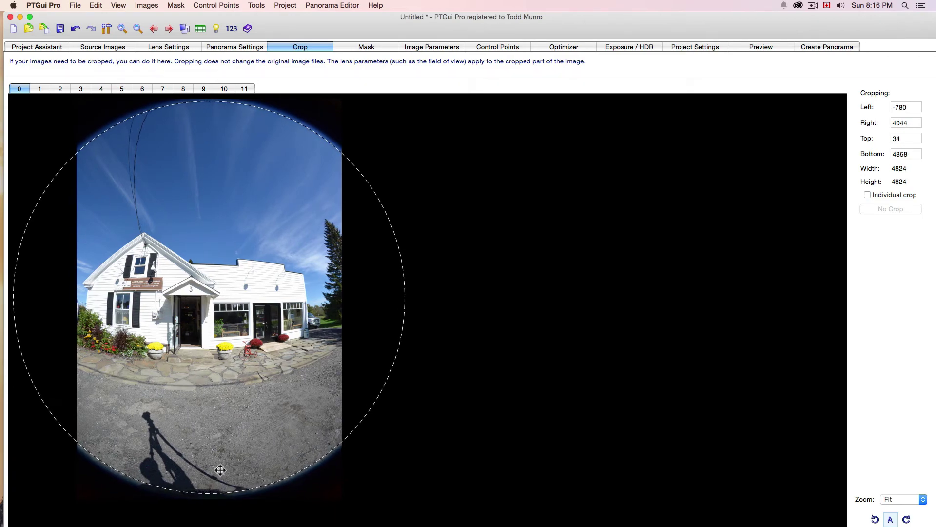
pyautogui.click(36, 47)
# Align the twelve images and straighten the panorama's horizon in the Panorama Editor
pyautogui.click(42, 211)
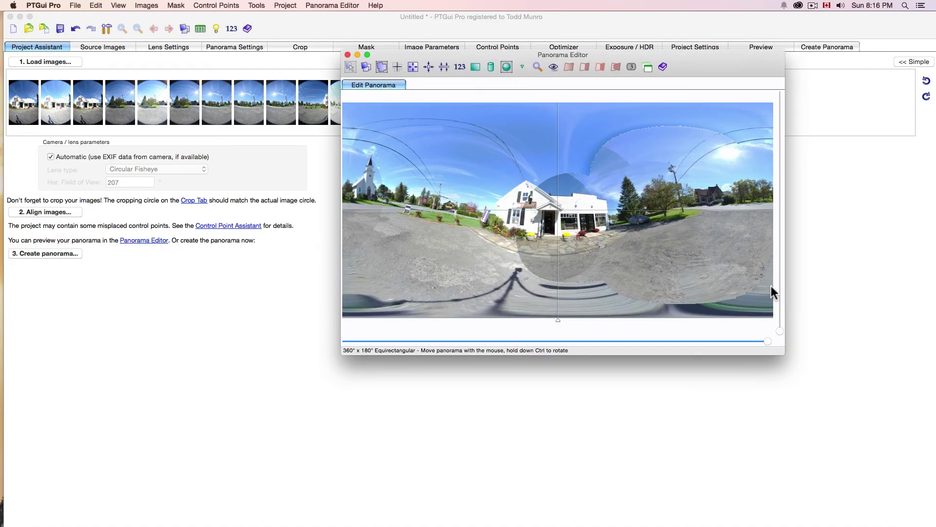
pyautogui.click(444, 66)
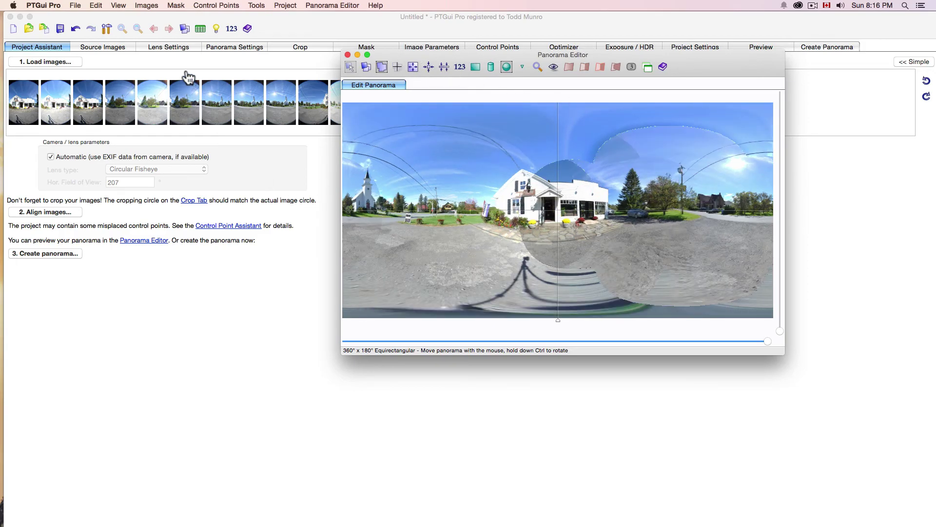
pyautogui.click(294, 30)
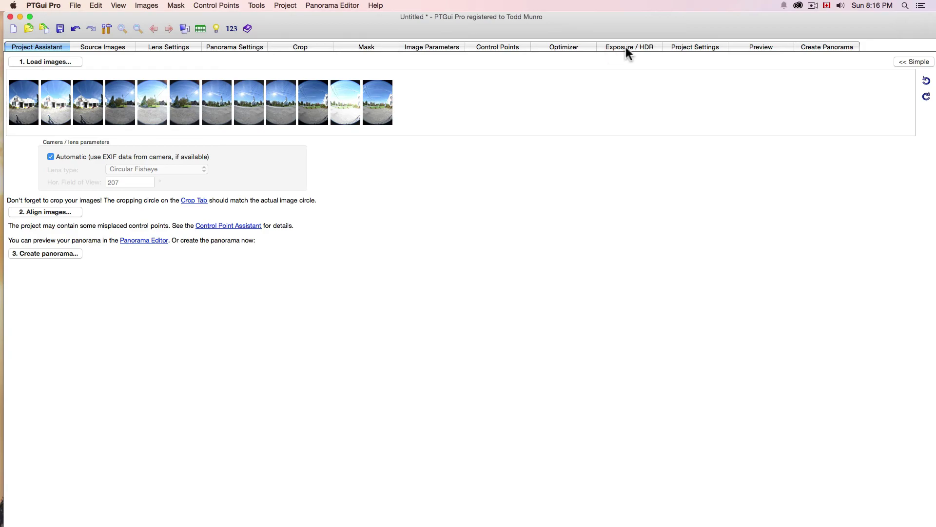
# Change the preview width from 2132 to 4000 and send the 4000 × 2000 preview to PTGui Viewer
pyautogui.click(757, 51)
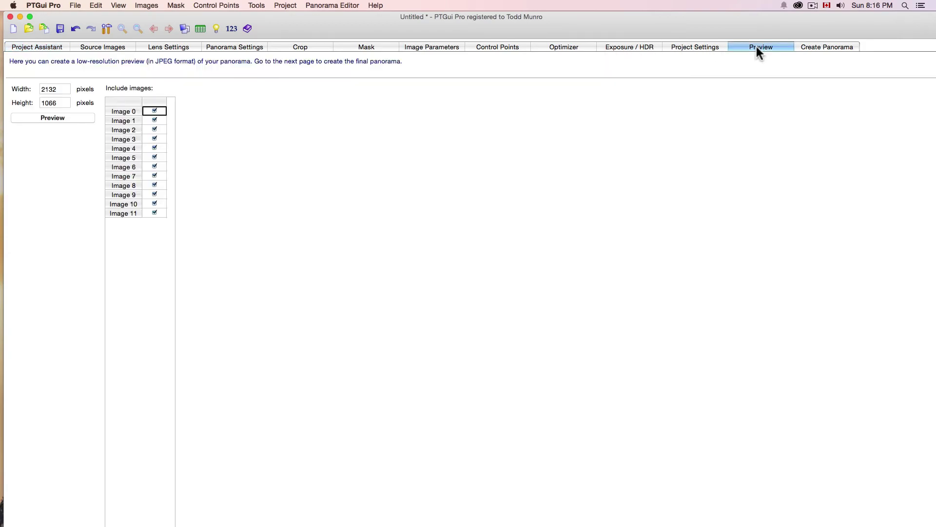
pyautogui.click(57, 89)
pyautogui.doubleClick(41, 89)
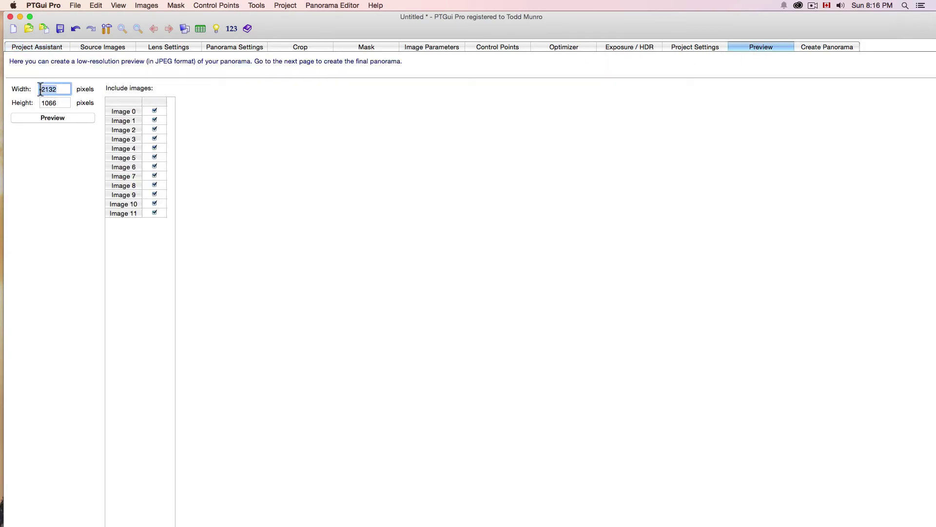
pyautogui.write('4000')
pyautogui.click(50, 118)
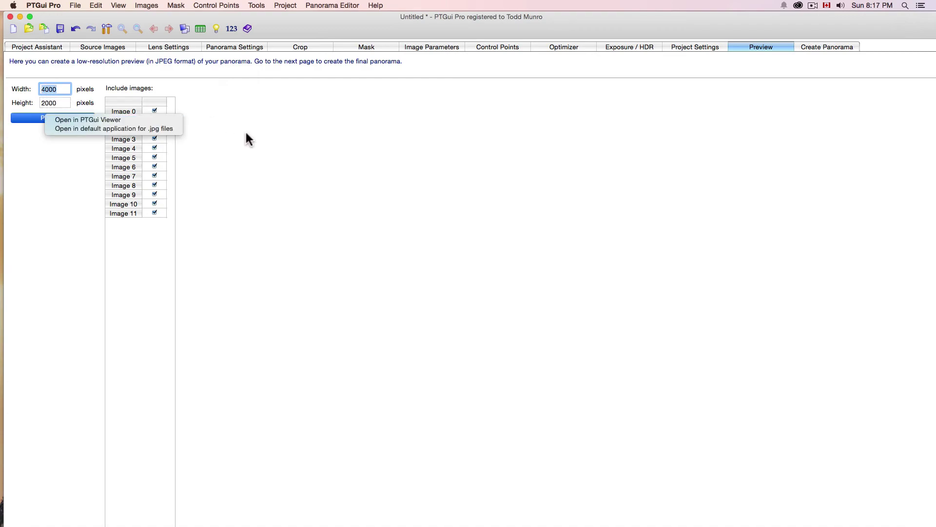
pyautogui.click(116, 121)
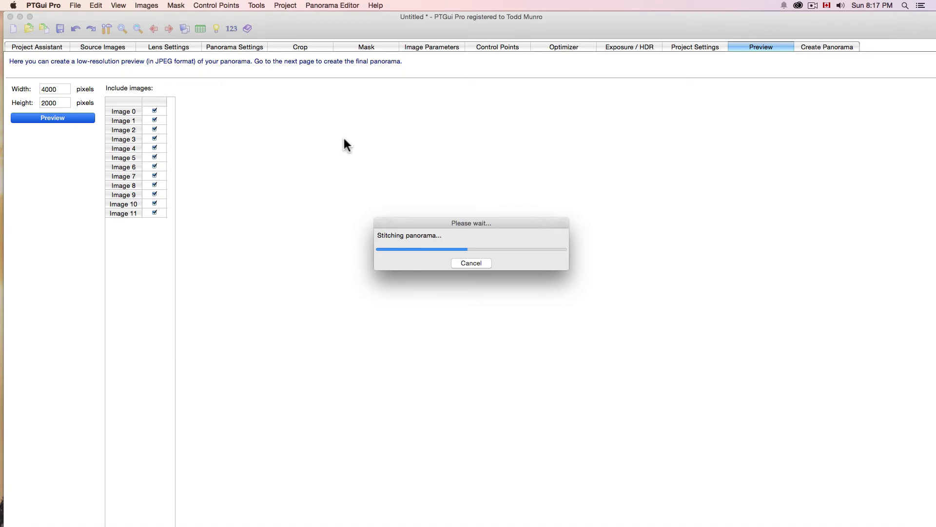